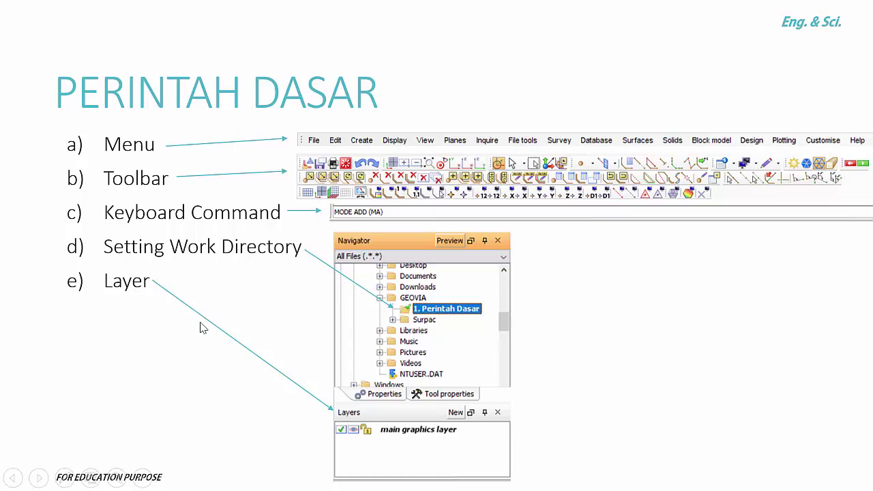
- Switch from the presentation to the Surpac window
{"action": "key", "text": "super"}
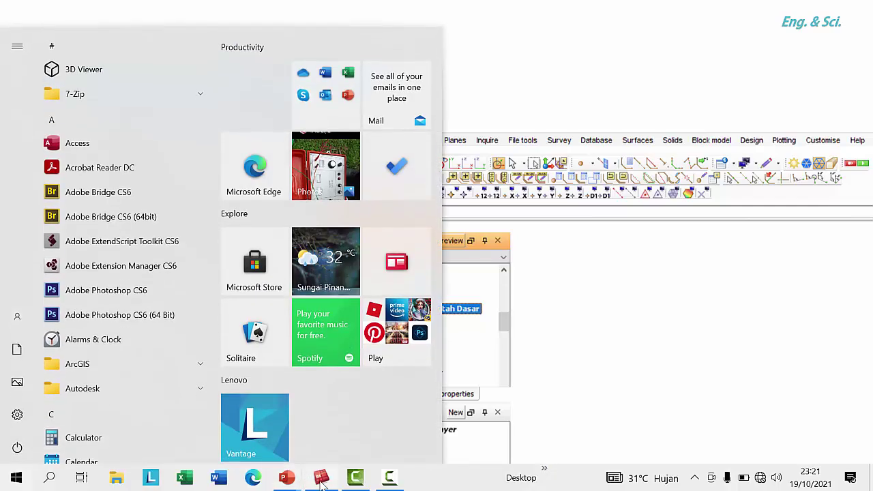
{"action": "left_click", "coordinate": [356, 477]}
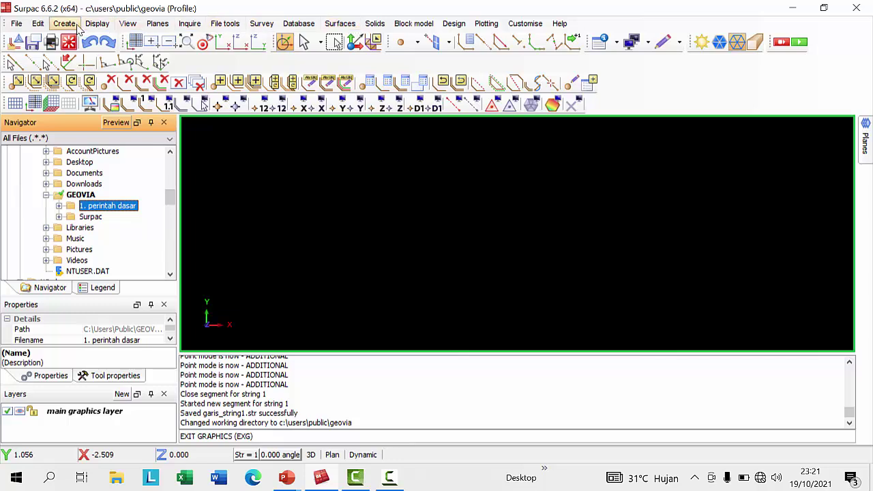
{"action": "left_click", "coordinate": [39, 24]}
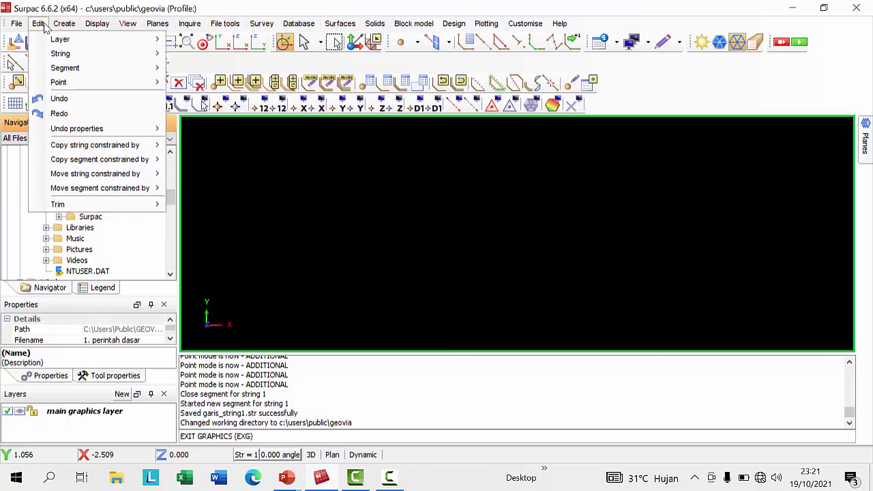
{"action": "mouse_move", "coordinate": [64, 23]}
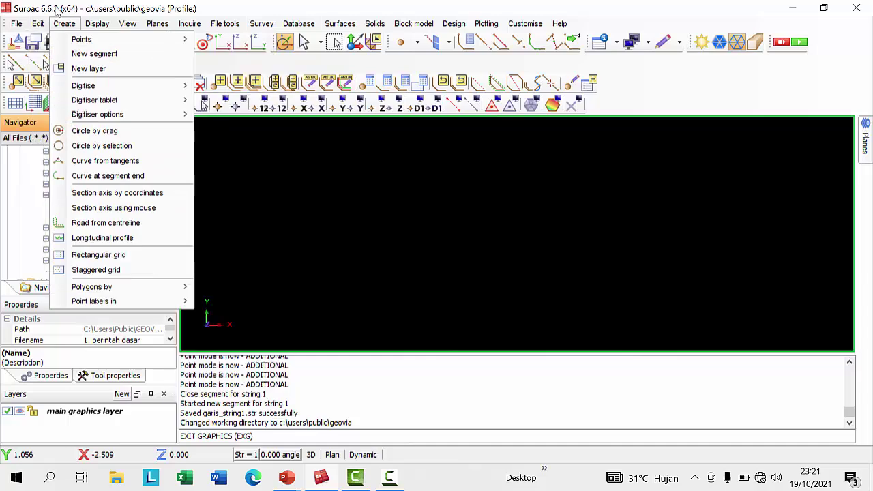
{"action": "left_click", "coordinate": [655, 83]}
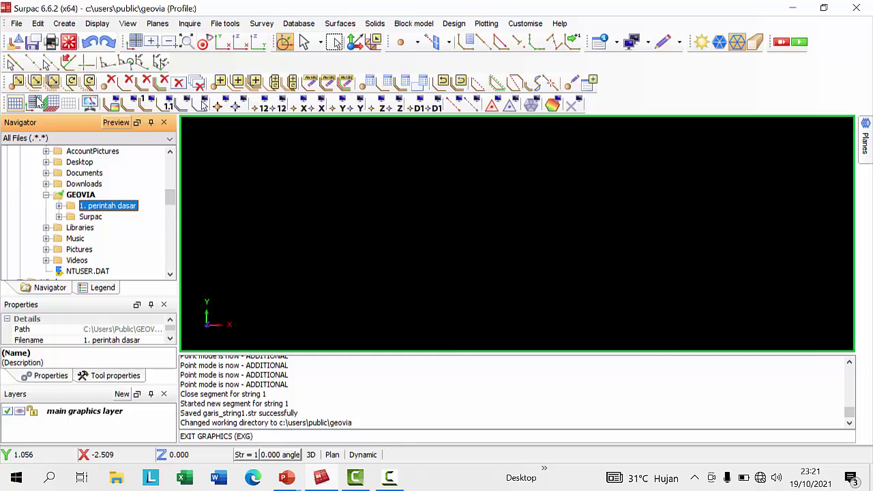
{"action": "left_click", "coordinate": [286, 42]}
- Expand the 1. perintah dasar folder and load its garis_string1.str file into the graphics view
{"action": "left_click", "coordinate": [59, 205]}
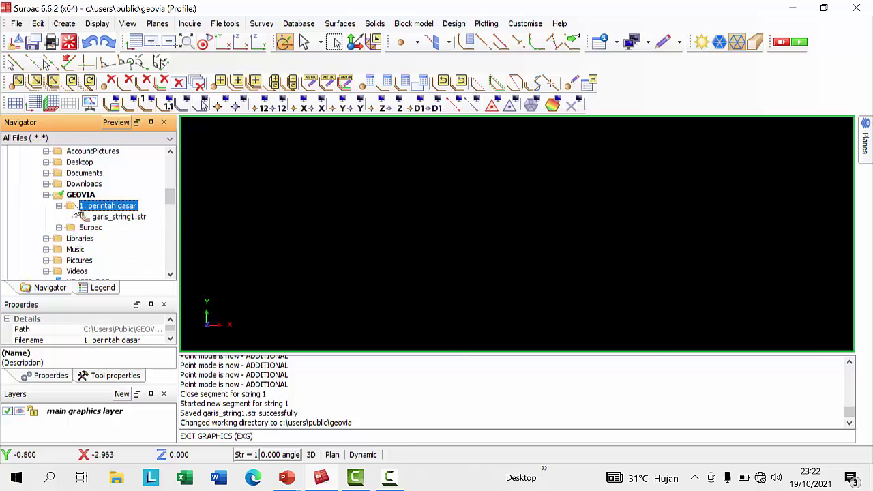
{"action": "left_click_drag", "start_coordinate": [106, 217], "coordinate": [587, 226]}
{"action": "scroll", "coordinate": [585, 226], "scroll_direction": "down", "scroll_amount": 3}
{"action": "middle_click_drag", "start_coordinate": [585, 226], "coordinate": [515, 204]}
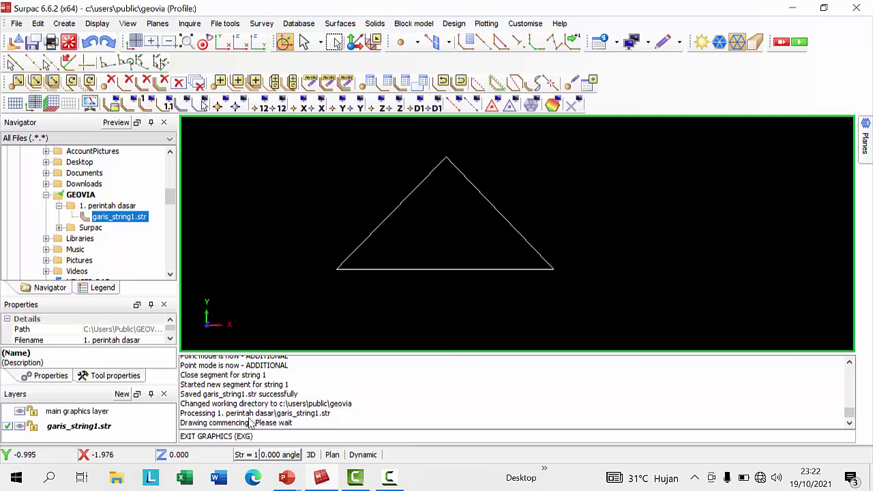
- Insert a point in line between the two adjacent points of the triangle's base, 0.842 from the base's right end
{"action": "left_click", "coordinate": [268, 436]}
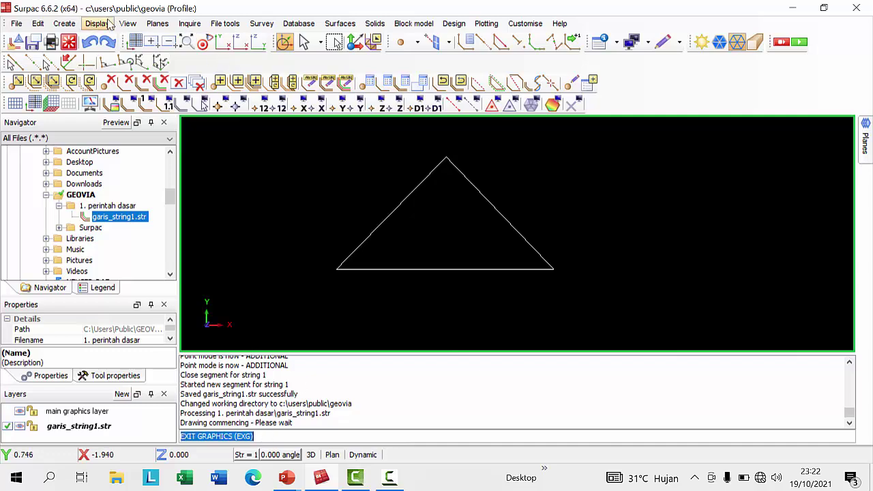
{"action": "left_click", "coordinate": [64, 23]}
{"action": "mouse_move", "coordinate": [103, 39]}
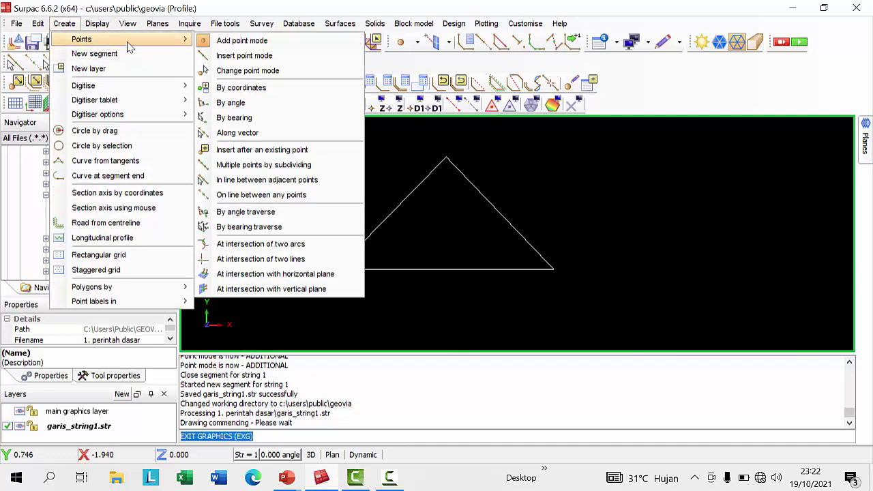
{"action": "left_click", "coordinate": [254, 180]}
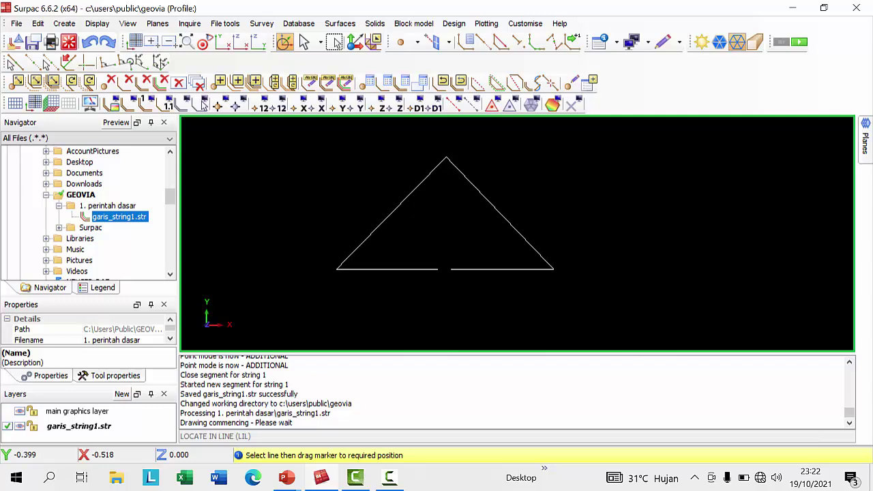
{"action": "left_click", "coordinate": [444, 269]}
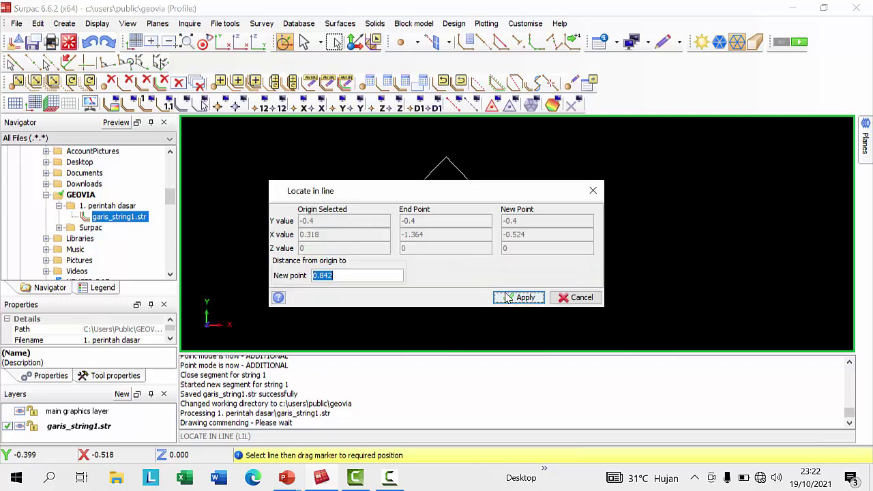
{"action": "left_click", "coordinate": [516, 296]}
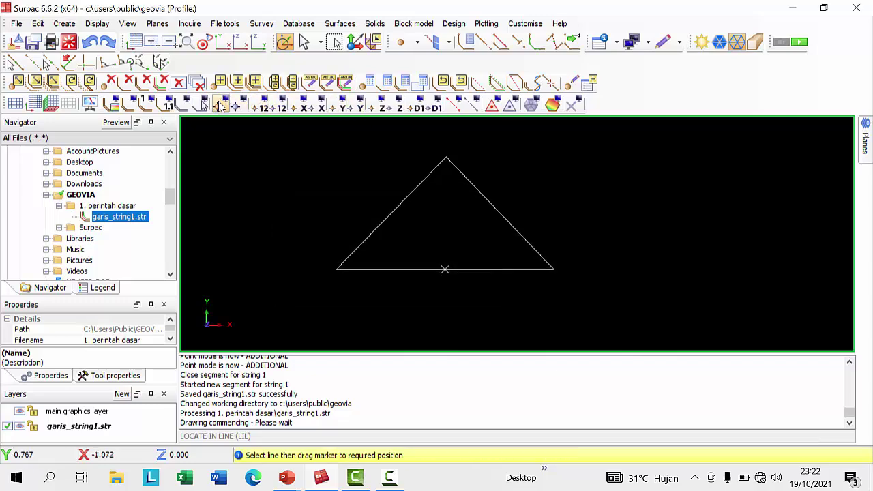
- Draw markers at all points of the garis_string1.str layer and erase the temporary markers
{"action": "left_click", "coordinate": [221, 106]}
{"action": "left_click", "coordinate": [470, 308]}
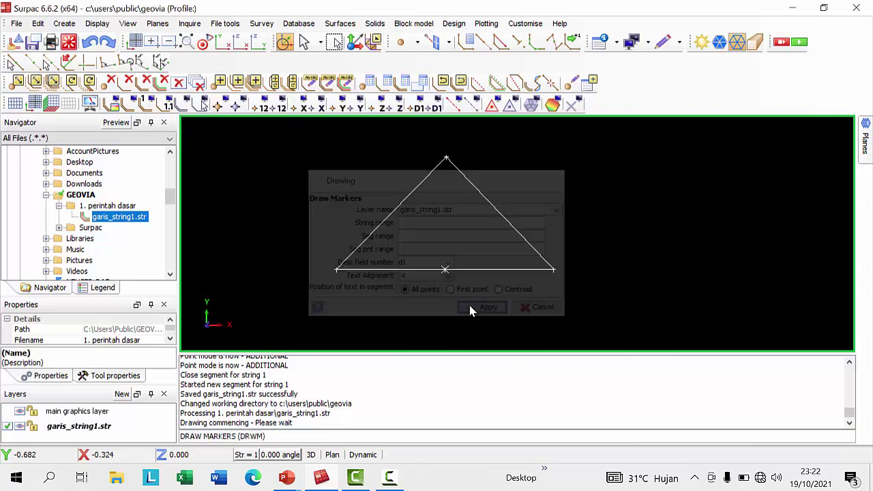
{"action": "left_click", "coordinate": [572, 105]}
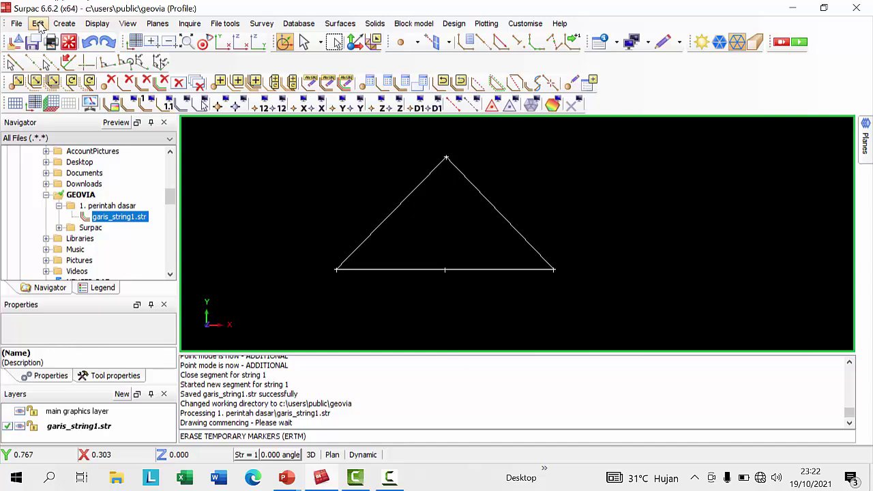
{"action": "left_click", "coordinate": [64, 23]}
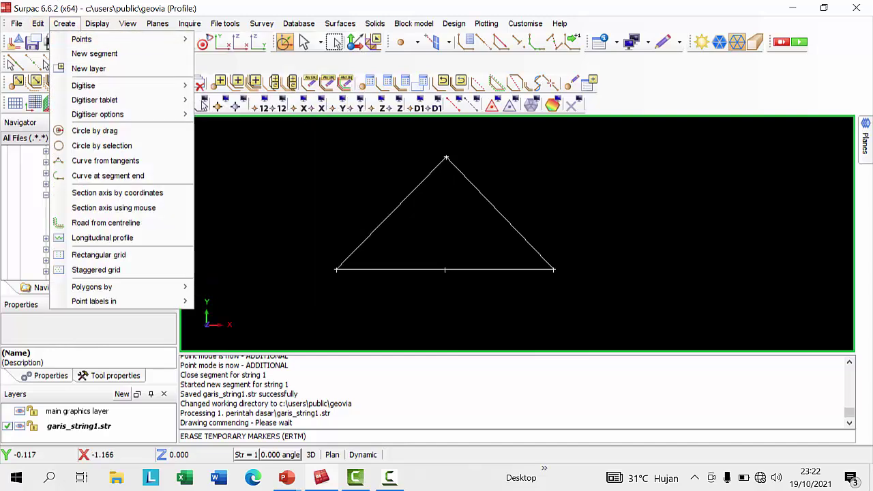
{"action": "left_click", "coordinate": [332, 438]}
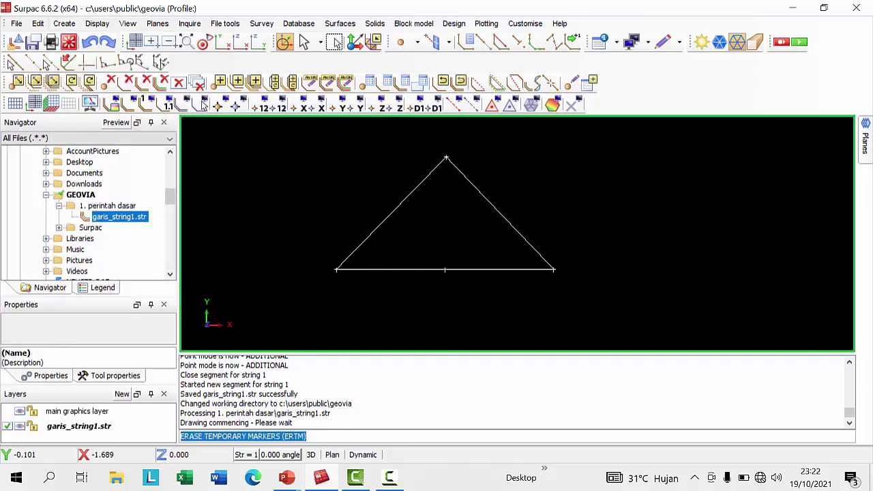
{"action": "left_click", "coordinate": [64, 23]}
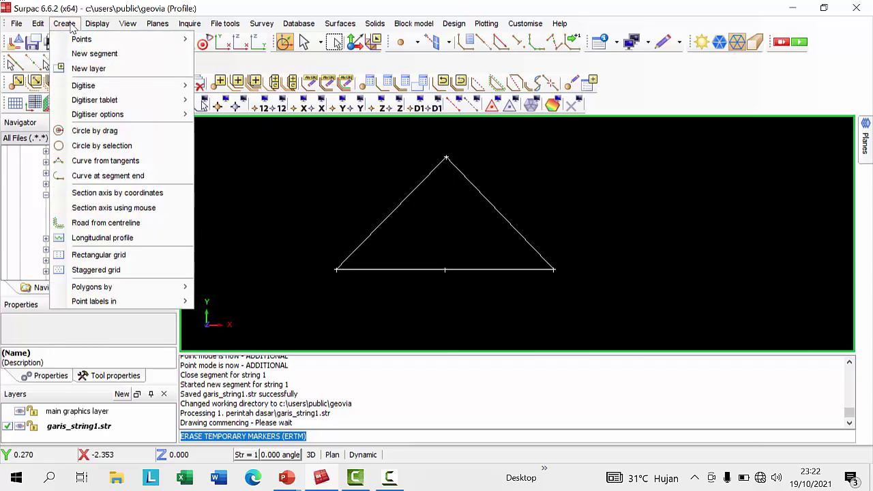
{"action": "mouse_move", "coordinate": [83, 39]}
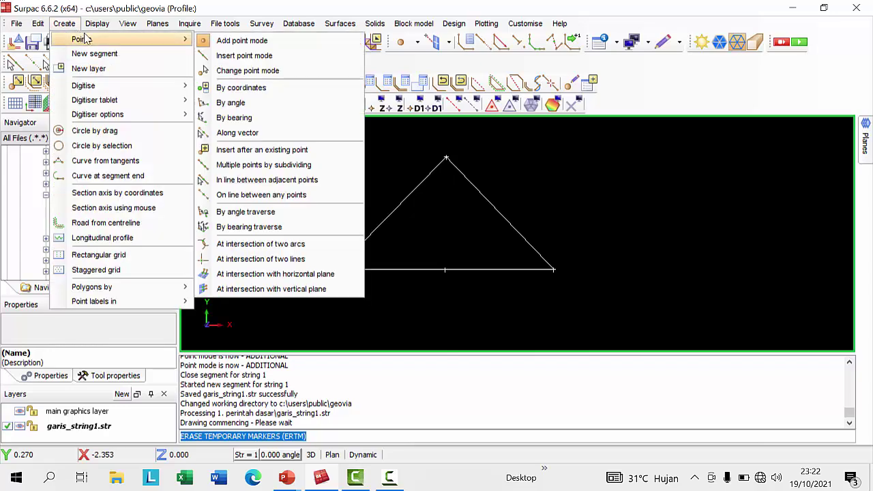
{"action": "left_click", "coordinate": [210, 180]}
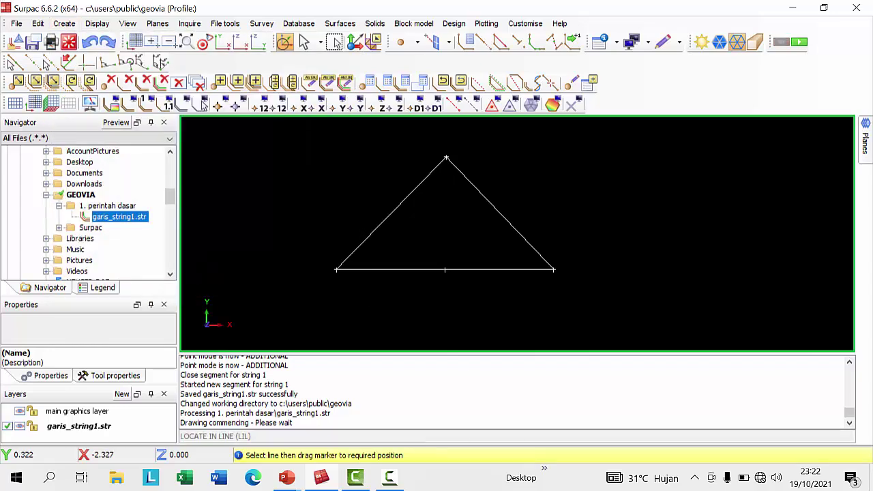
{"action": "left_click", "coordinate": [278, 436]}
{"action": "left_click", "coordinate": [262, 437]}
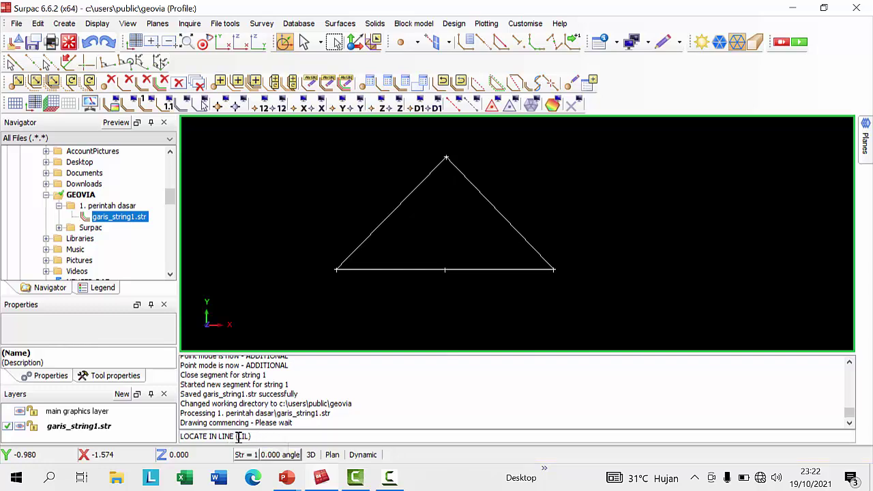
- Run the LIL command to insert a point on the base's left half, 0.344 from its middle point, and erase the temporary markers
{"action": "left_click_drag", "start_coordinate": [238, 437], "coordinate": [165, 435]}
{"action": "key", "text": "BackSpace"}
{"action": "type", "text": "LIL"}
{"action": "key", "text": "Return"}
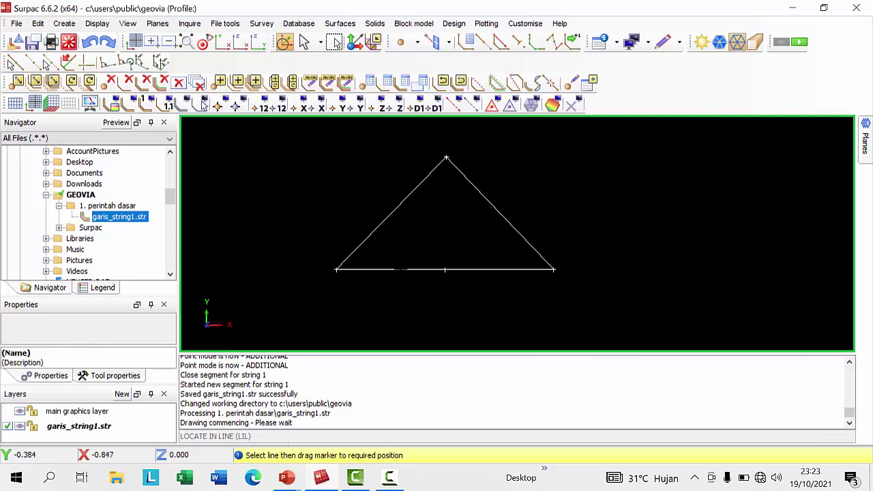
{"action": "left_click", "coordinate": [390, 270]}
{"action": "left_click", "coordinate": [521, 295]}
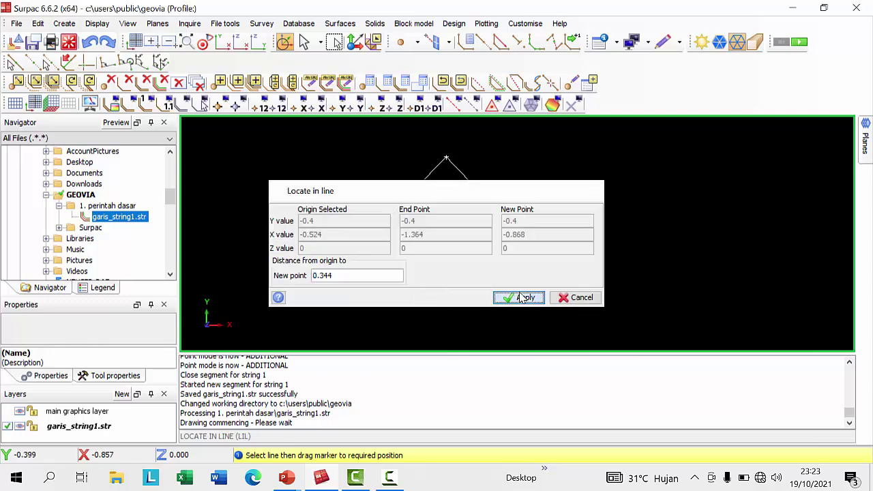
{"action": "left_click", "coordinate": [571, 104]}
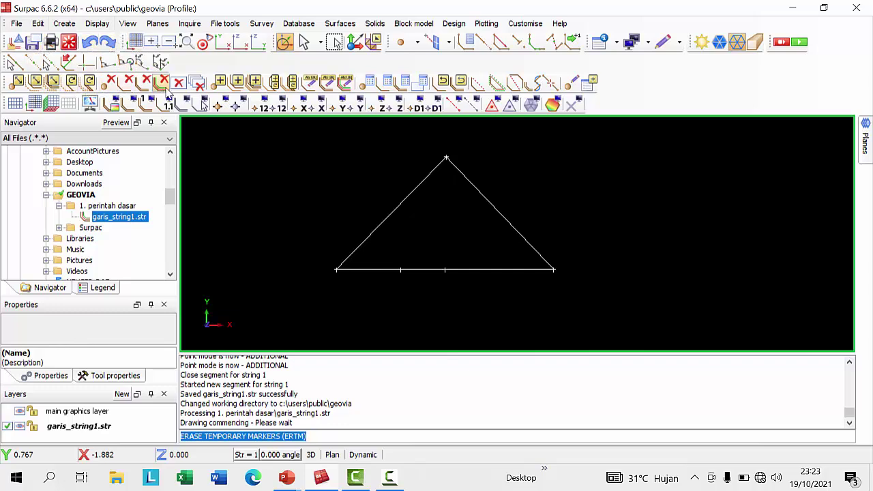
{"action": "left_click", "coordinate": [310, 436]}
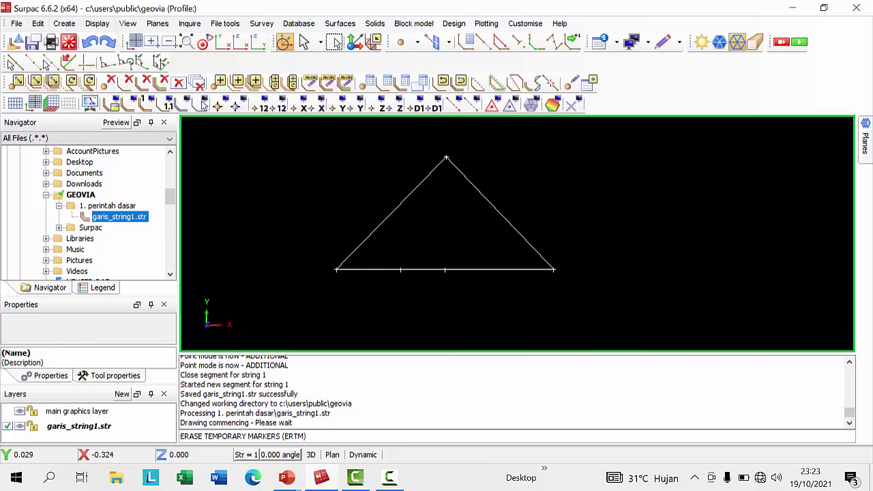
{"action": "scroll", "coordinate": [478, 214], "scroll_direction": "down", "scroll_amount": 1}
{"action": "middle_click_drag", "start_coordinate": [476, 217], "coordinate": [449, 235]}
{"action": "scroll", "coordinate": [478, 240], "scroll_direction": "up", "scroll_amount": 2}
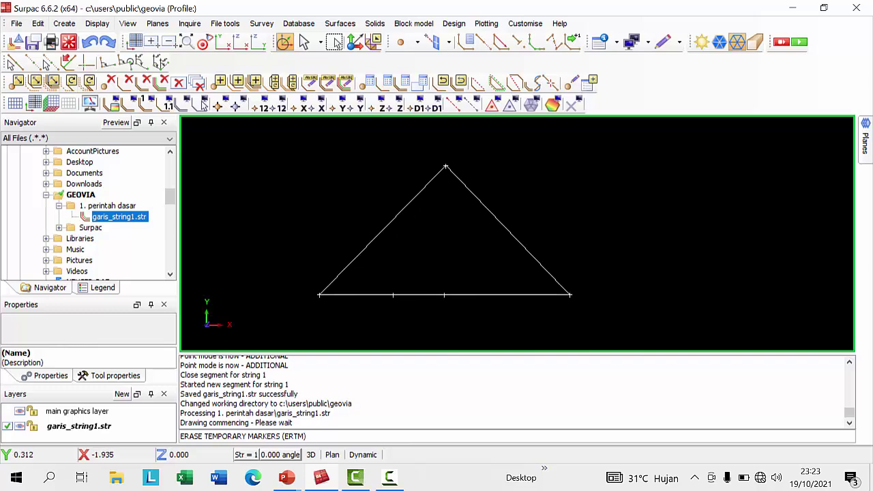
- Set the 1. perintah dasar folder as the work directory
{"action": "left_click", "coordinate": [91, 206]}
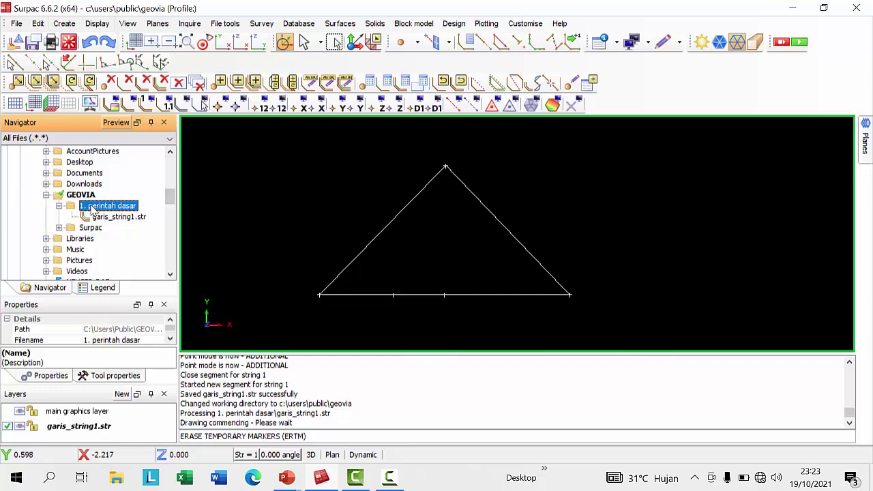
{"action": "left_click", "coordinate": [92, 206]}
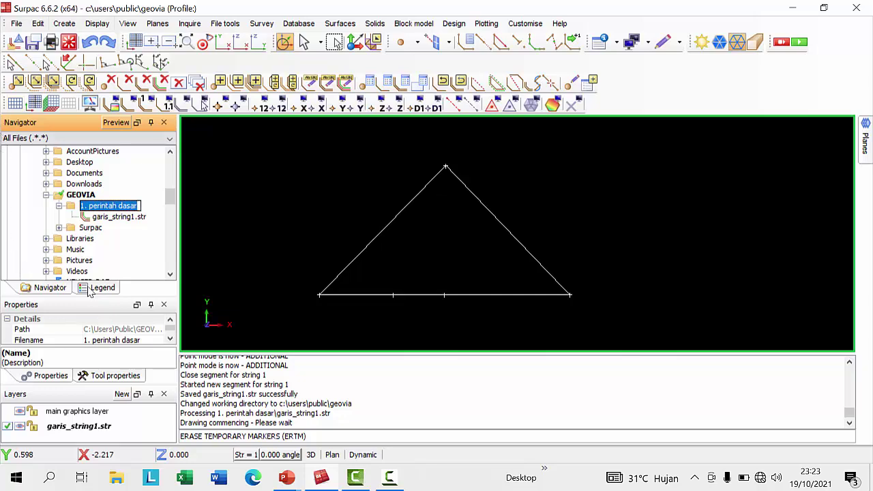
{"action": "left_click", "coordinate": [71, 206]}
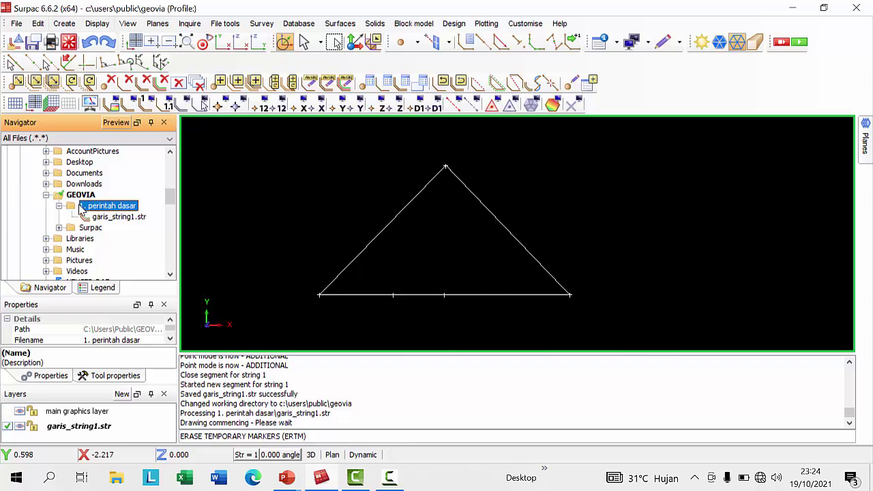
{"action": "left_click", "coordinate": [81, 207]}
{"action": "right_click", "coordinate": [87, 208]}
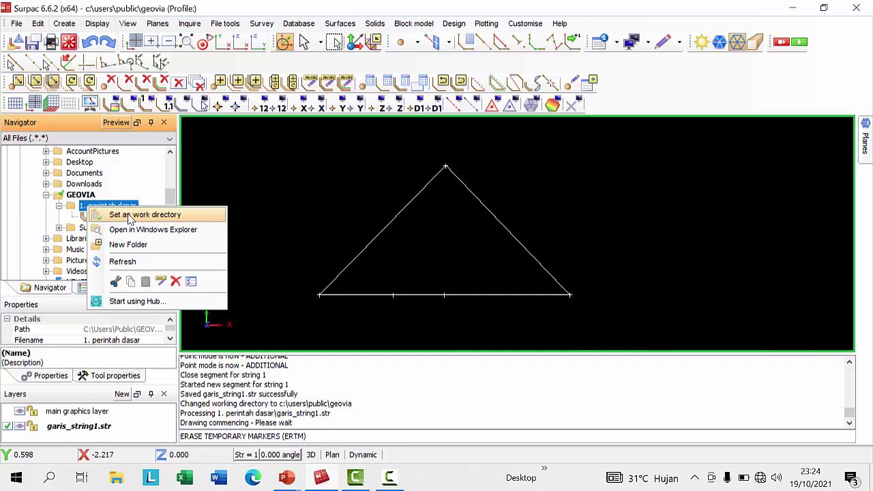
{"action": "left_click", "coordinate": [82, 207]}
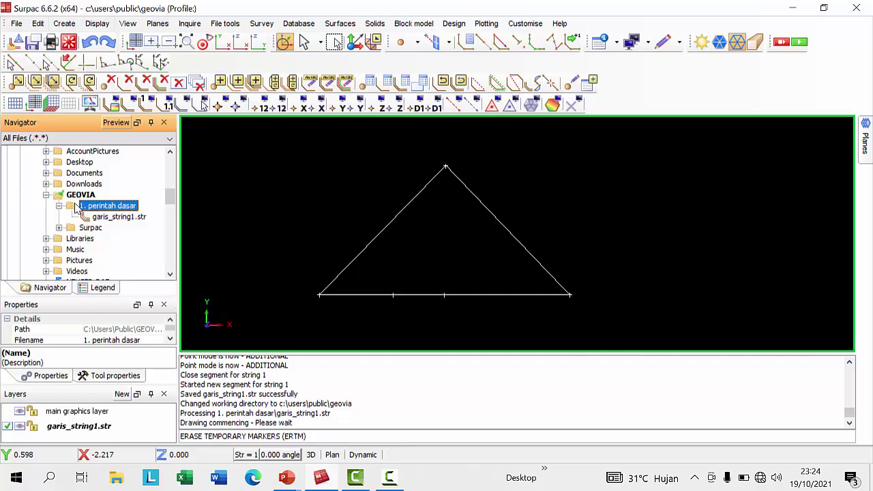
{"action": "right_click", "coordinate": [82, 207]}
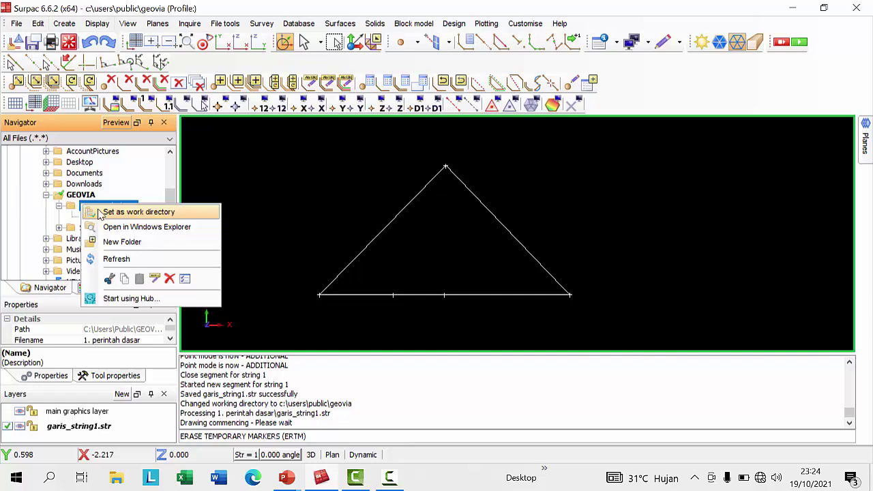
{"action": "left_click", "coordinate": [110, 212]}
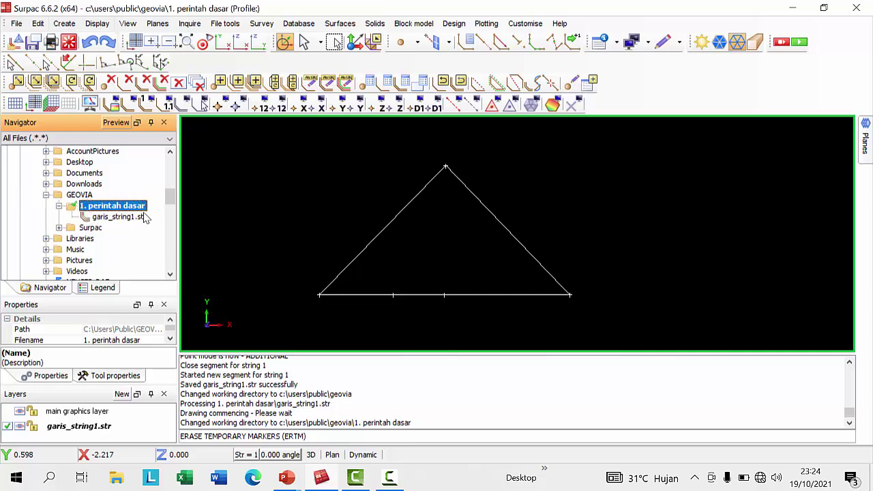
{"action": "right_click", "coordinate": [107, 212]}
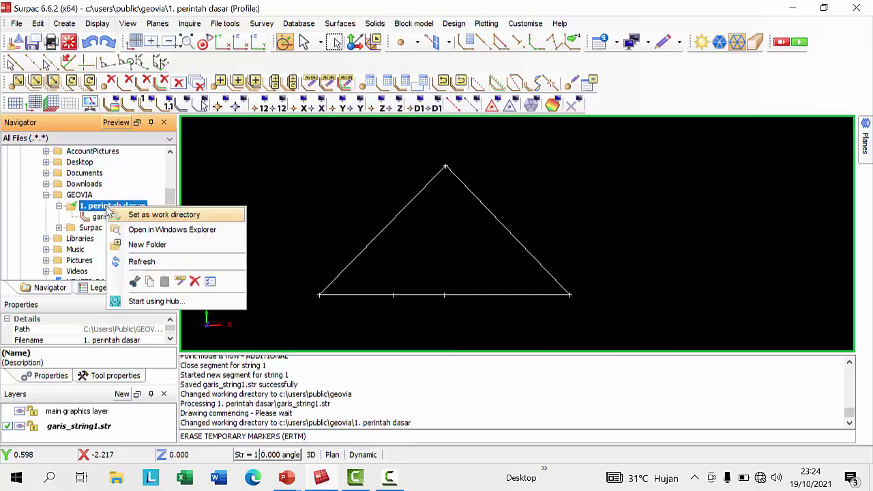
{"action": "left_click", "coordinate": [147, 216]}
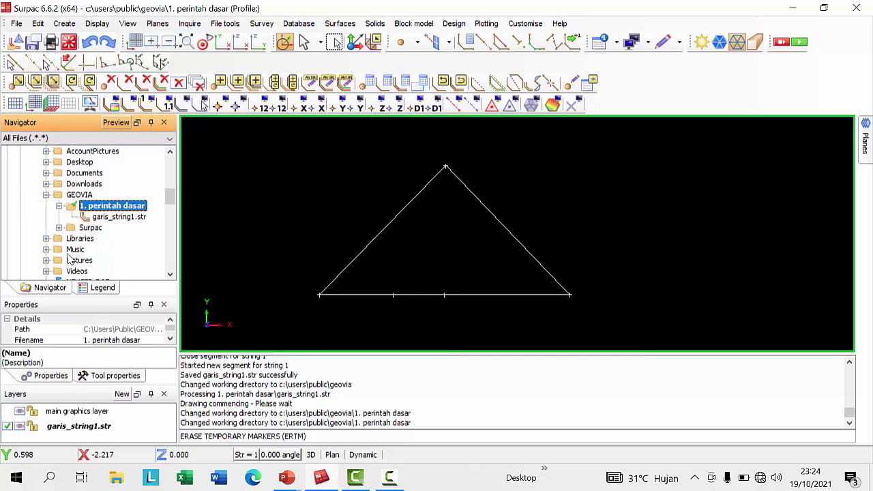
- Select the garis_string1.str layer
{"action": "left_click", "coordinate": [70, 427]}
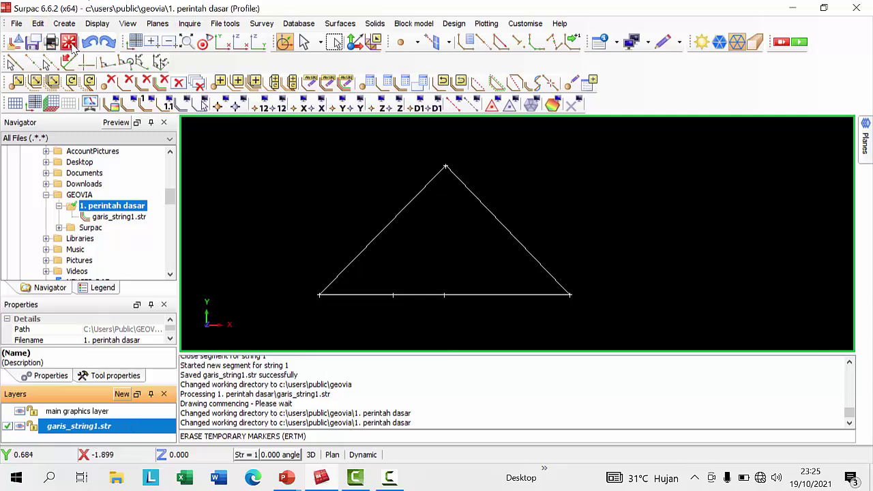
- Exit graphics to clear the triangle string and its layer from the viewport
{"action": "left_click", "coordinate": [68, 41]}
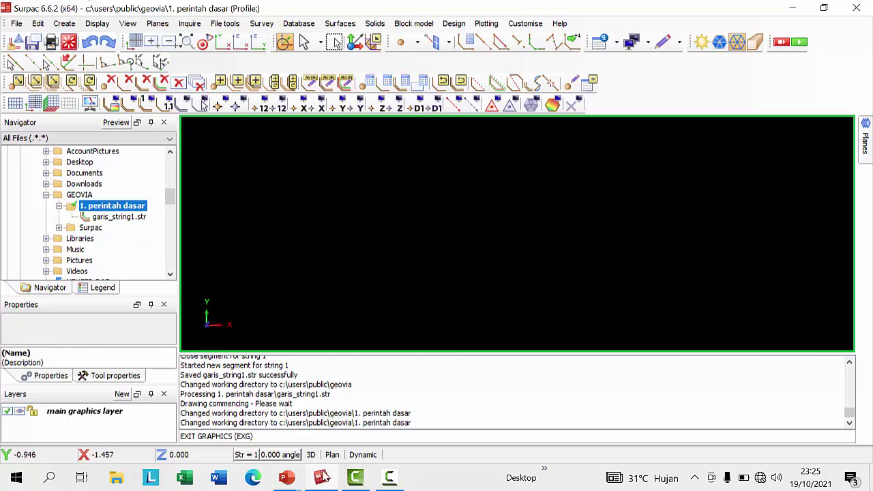
- Switch to PowerPoint, resume the slide show and advance to the Perintah Gambar Dasar slide
{"action": "mouse_move", "coordinate": [286, 478]}
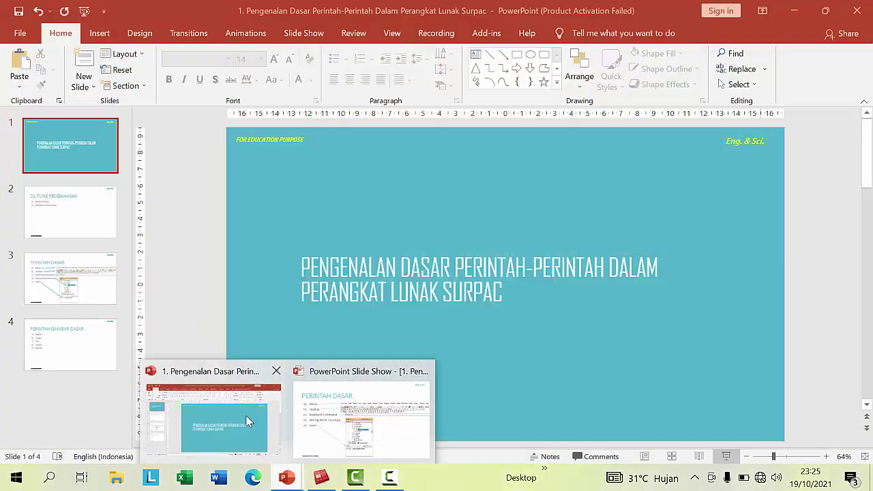
{"action": "left_click", "coordinate": [247, 421]}
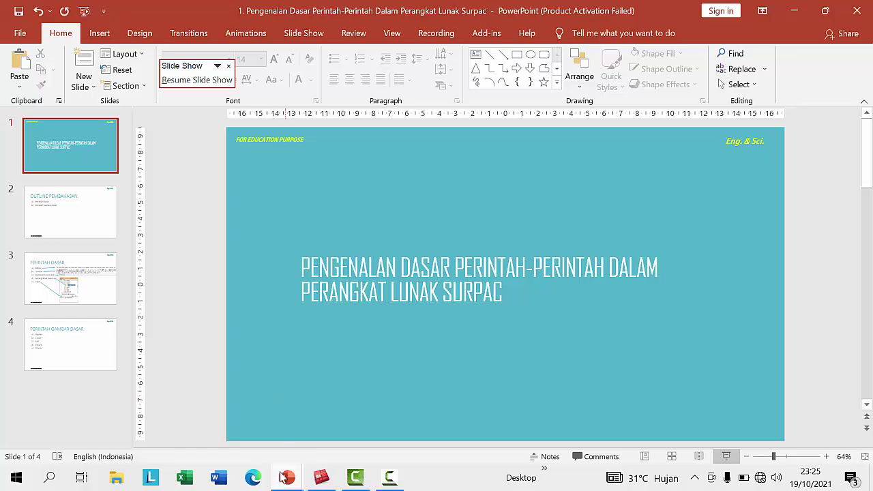
{"action": "mouse_move", "coordinate": [286, 477]}
{"action": "left_click", "coordinate": [345, 424]}
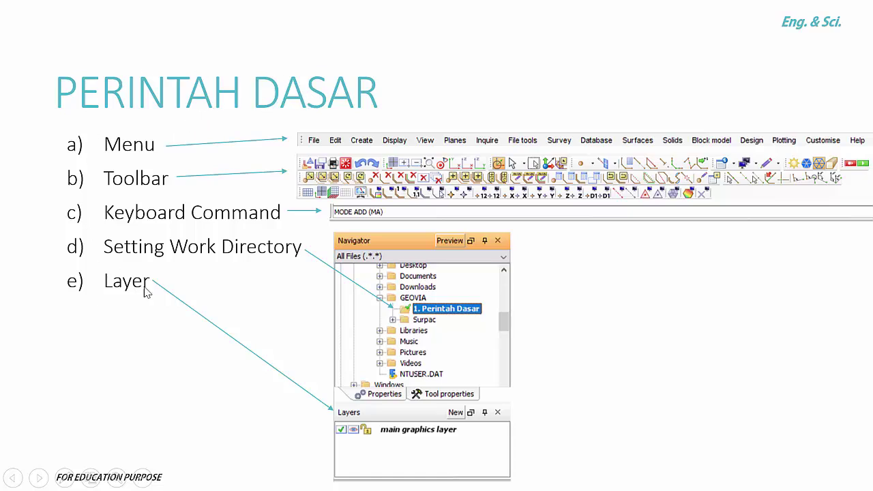
{"action": "left_click", "coordinate": [40, 478]}
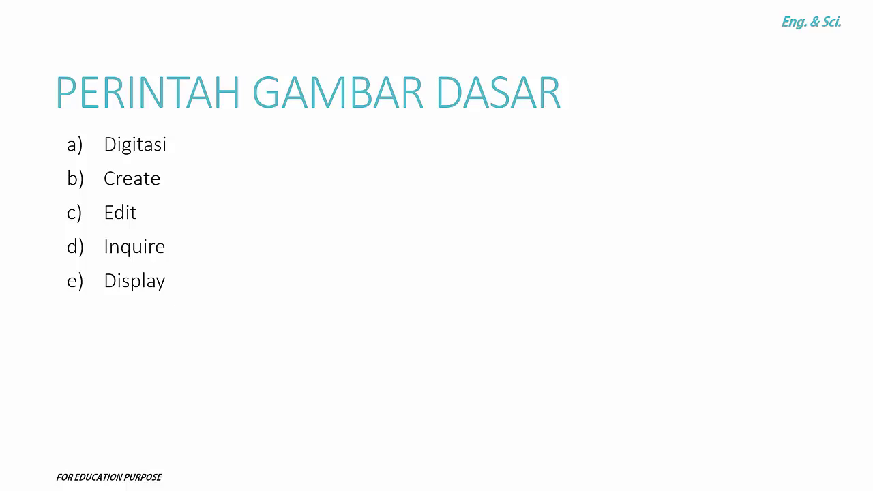
- Switch to Surpac, digitise an irregular nine-point outline in the main graphics layer and close its segment
{"action": "key", "text": "super"}
{"action": "left_click", "coordinate": [324, 475]}
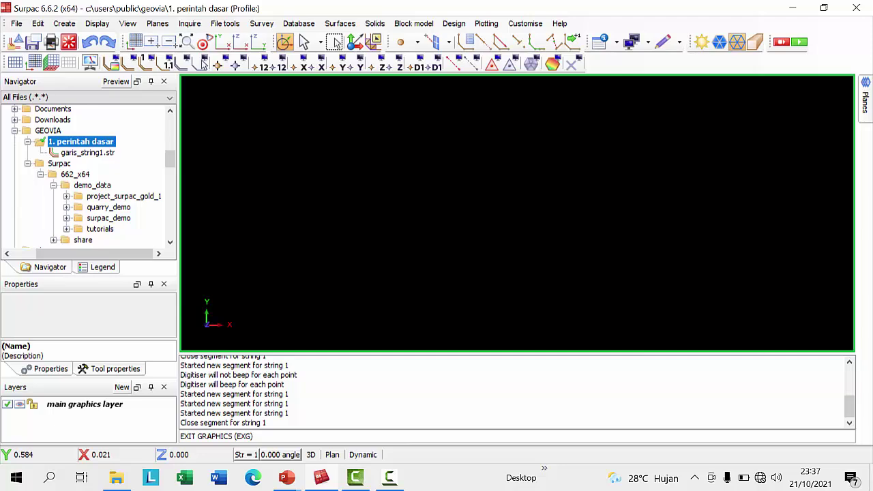
{"action": "left_click", "coordinate": [484, 44]}
{"action": "left_click", "coordinate": [493, 121]}
{"action": "left_click", "coordinate": [626, 134]}
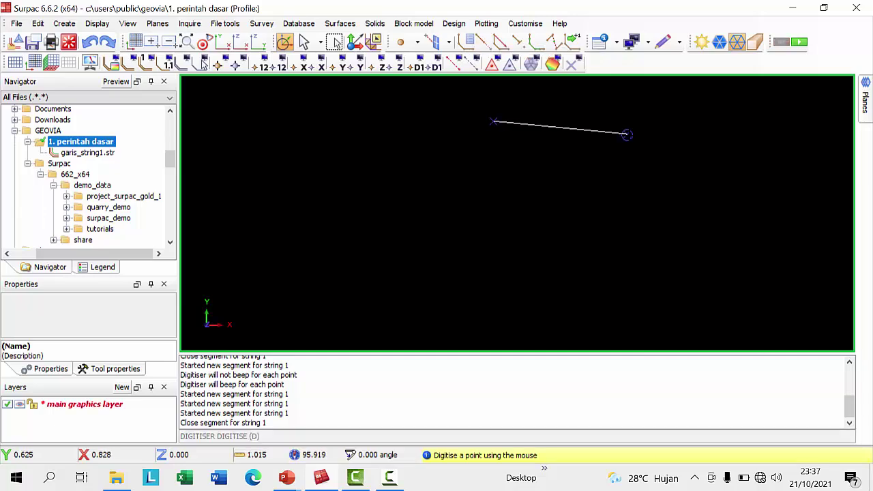
{"action": "left_click", "coordinate": [750, 205]}
{"action": "left_click", "coordinate": [680, 258]}
{"action": "left_click", "coordinate": [572, 314]}
{"action": "left_click", "coordinate": [449, 295]}
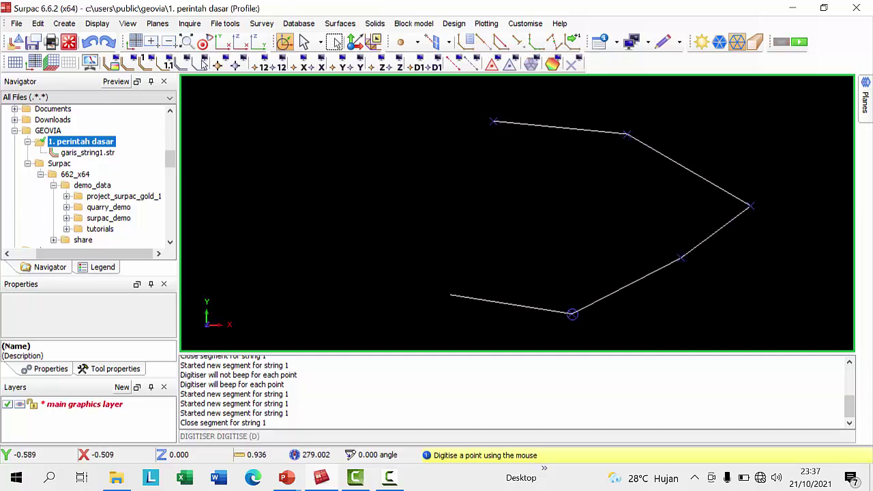
{"action": "left_click", "coordinate": [349, 274]}
{"action": "left_click", "coordinate": [337, 197]}
{"action": "left_click", "coordinate": [437, 185]}
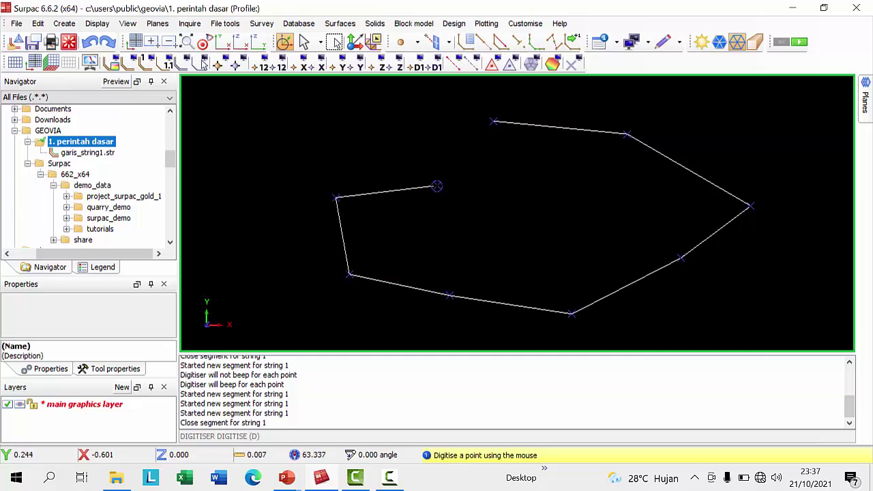
{"action": "key", "text": "Escape"}
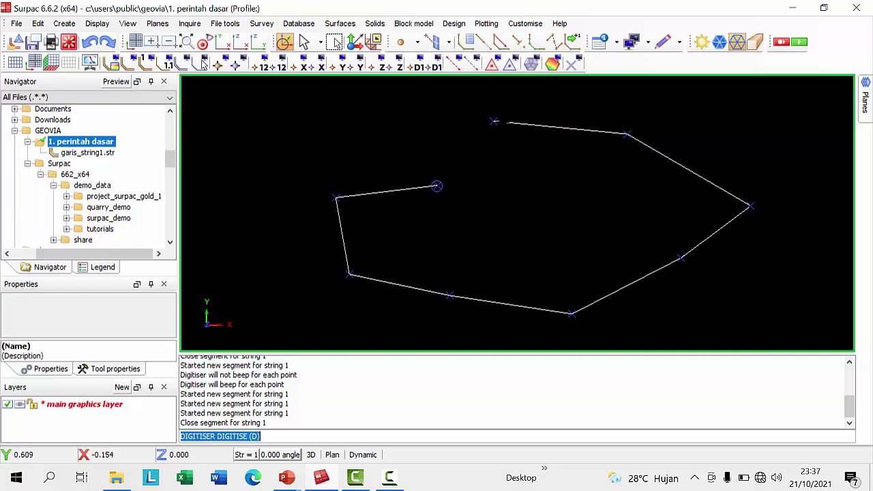
{"action": "left_click", "coordinate": [501, 43]}
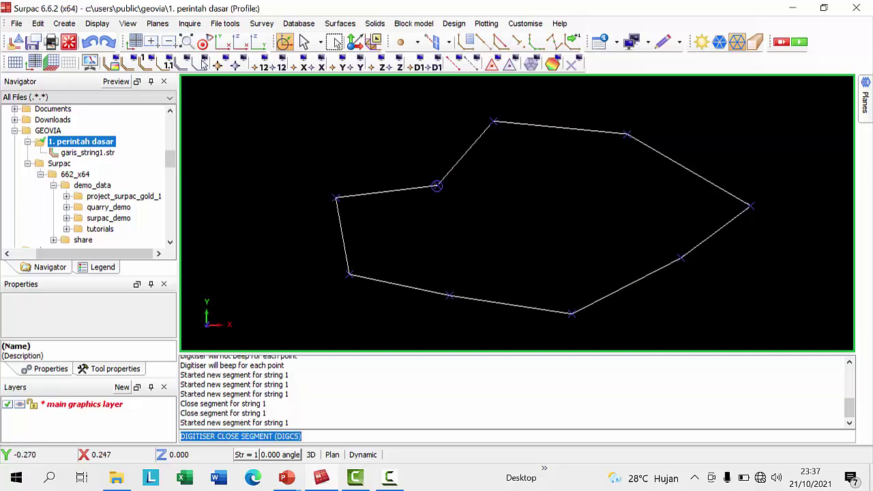
- Digitise a second irregular nine-point outline to the right of the first and close its segment
{"action": "scroll", "coordinate": [343, 216], "scroll_direction": "down", "scroll_amount": 3}
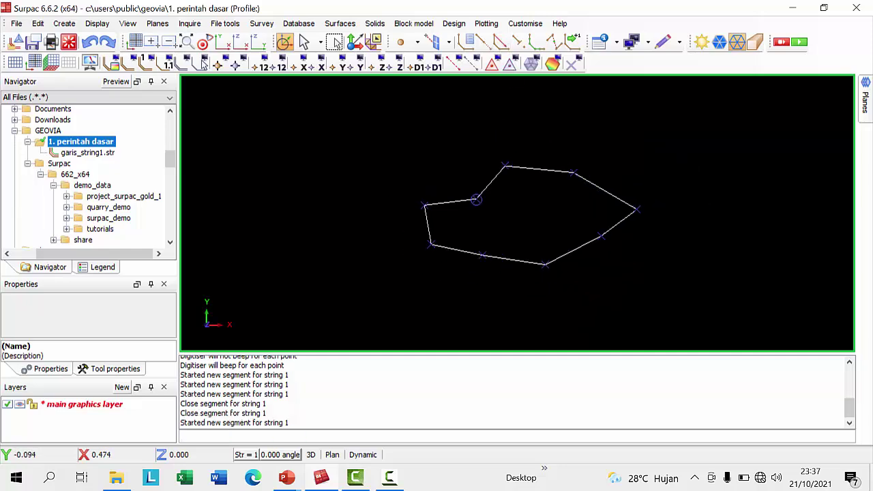
{"action": "middle_click_drag", "start_coordinate": [445, 217], "coordinate": [365, 219]}
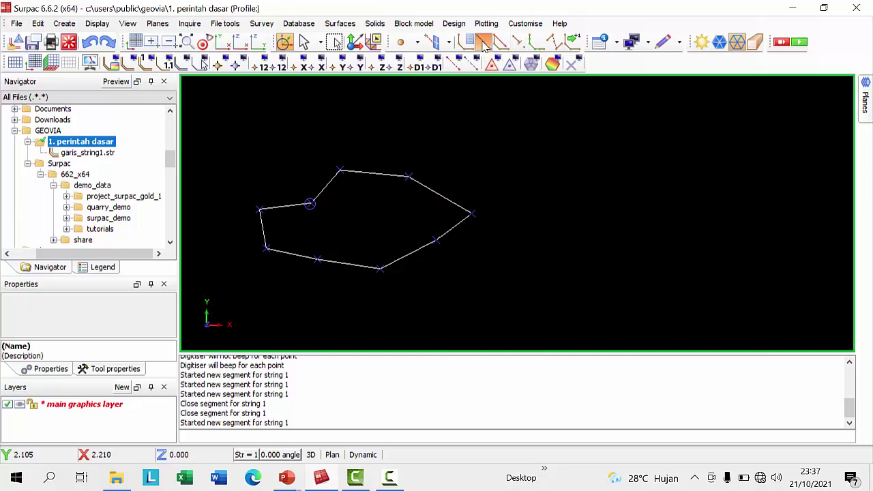
{"action": "left_click", "coordinate": [481, 42]}
{"action": "left_click", "coordinate": [694, 147]}
{"action": "left_click", "coordinate": [781, 167]}
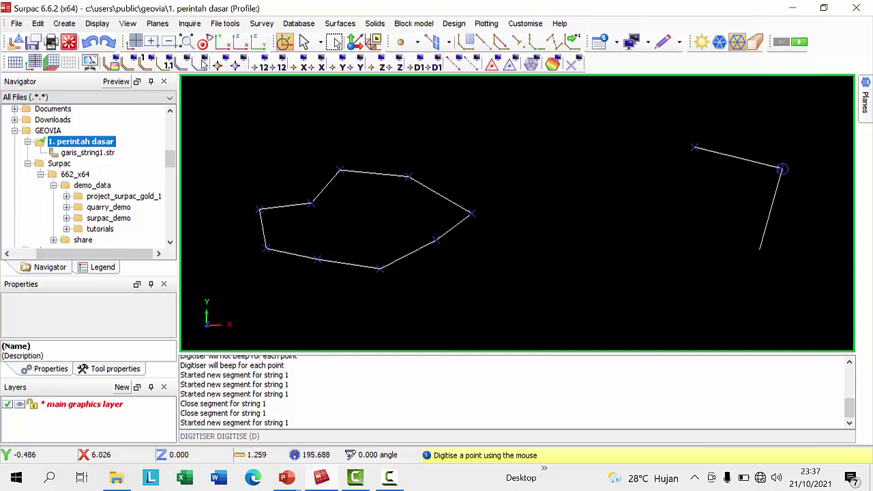
{"action": "left_click", "coordinate": [759, 259]}
{"action": "left_click", "coordinate": [663, 277]}
{"action": "left_click", "coordinate": [594, 278]}
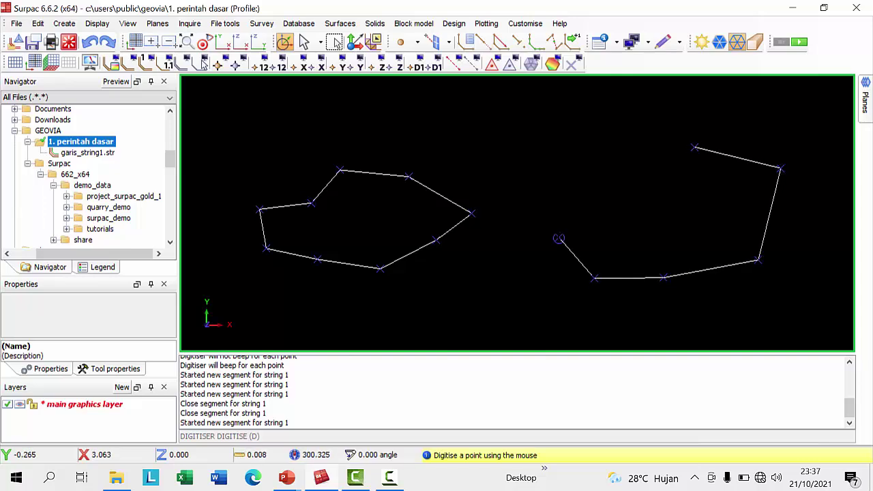
{"action": "left_click", "coordinate": [589, 200]}
{"action": "left_click", "coordinate": [628, 191]}
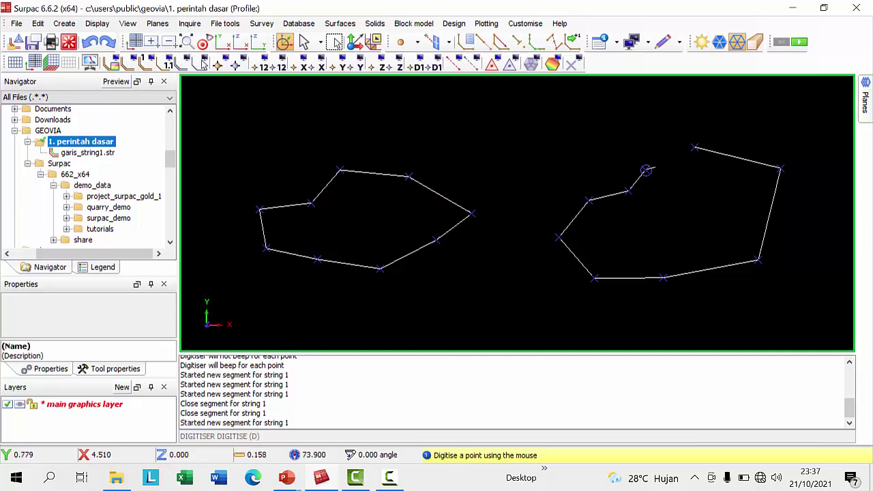
{"action": "key", "text": "Escape"}
{"action": "left_click", "coordinate": [500, 42]}
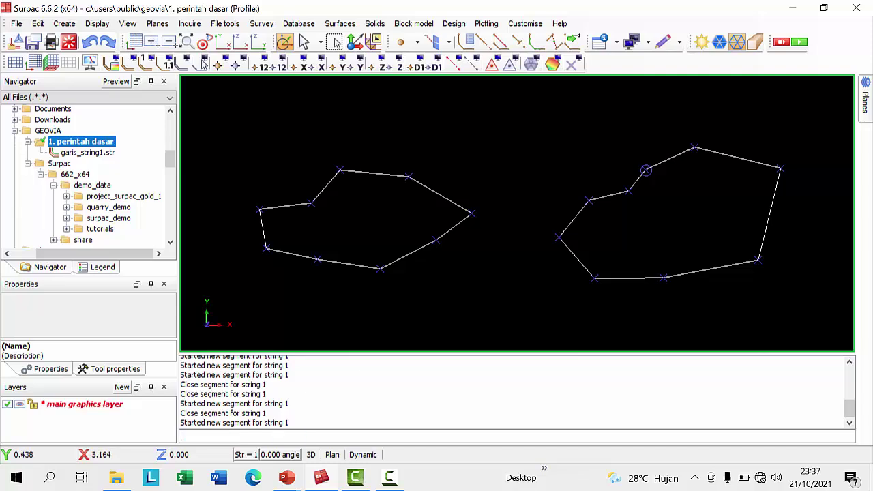
- Erase the temporary markers from both digitised outlines
{"action": "scroll", "coordinate": [472, 213], "scroll_direction": "down", "scroll_amount": 3}
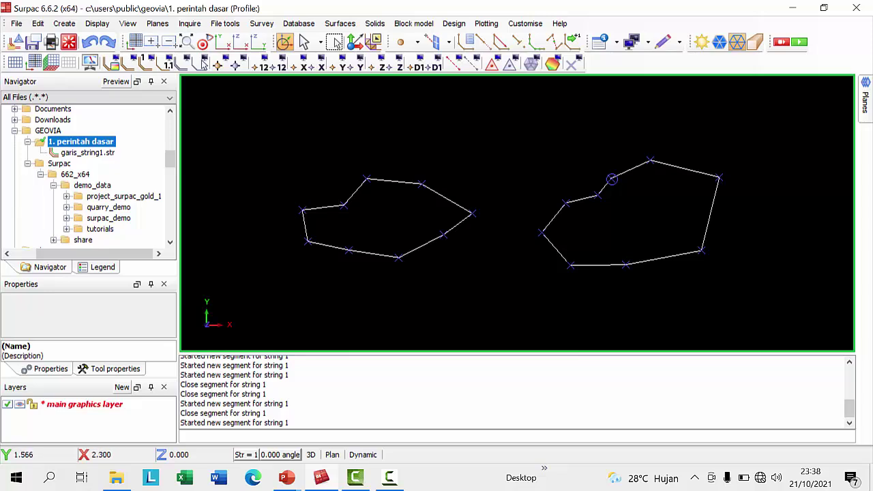
{"action": "left_click", "coordinate": [571, 63]}
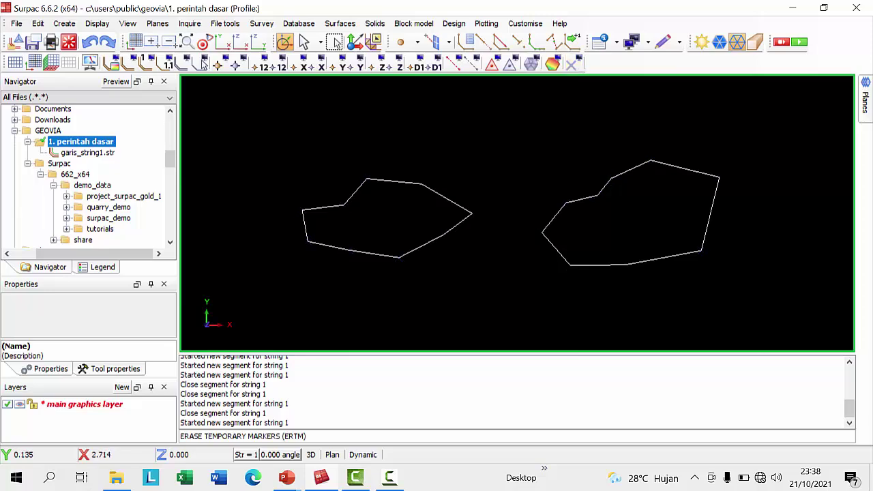
{"action": "scroll", "coordinate": [517, 211], "scroll_direction": "up", "scroll_amount": 2}
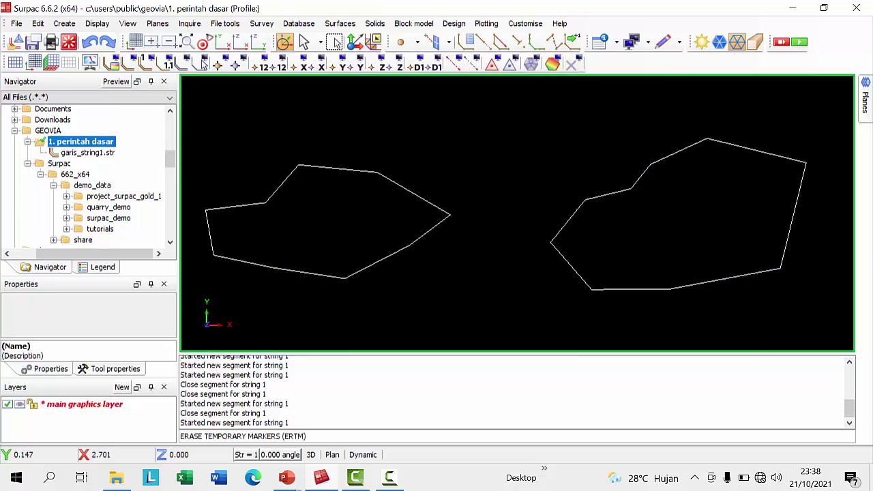
- Create a point in line between adjacent points, near the middle of the left outline's short lower-right edge
{"action": "left_click", "coordinate": [64, 25]}
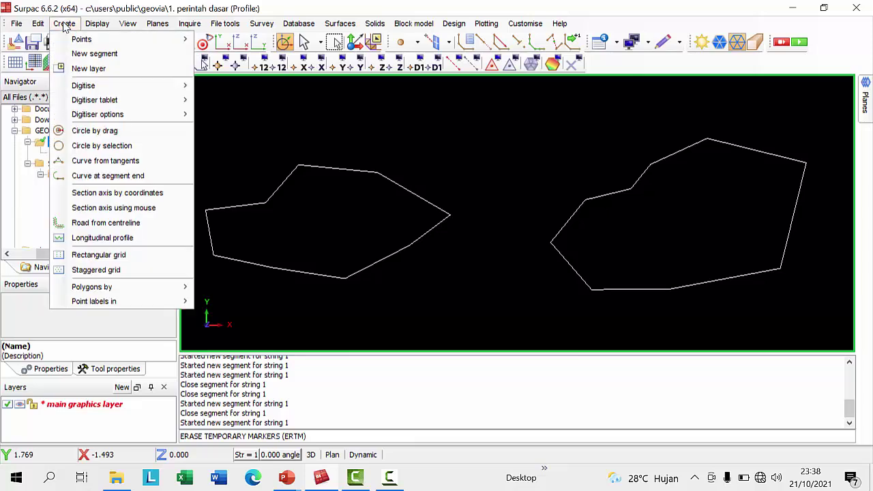
{"action": "mouse_move", "coordinate": [67, 39]}
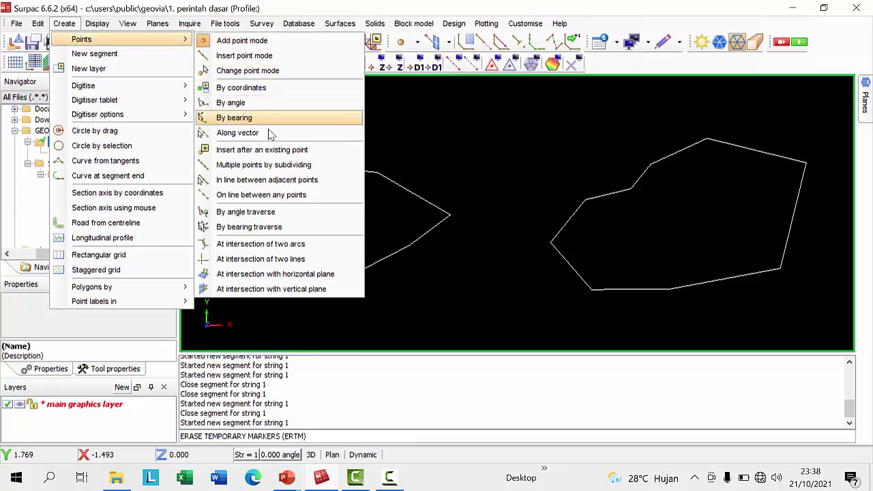
{"action": "left_click", "coordinate": [251, 183]}
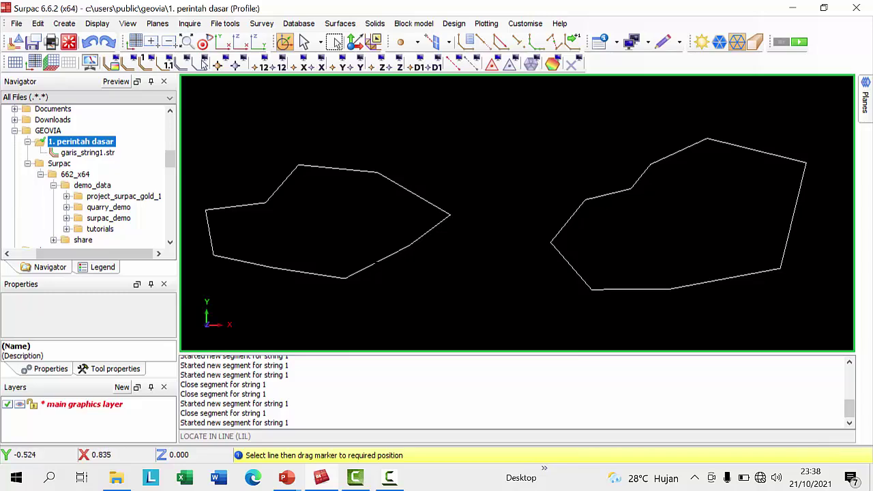
{"action": "left_click", "coordinate": [376, 262]}
{"action": "left_click", "coordinate": [510, 299]}
{"action": "right_click", "coordinate": [659, 64]}
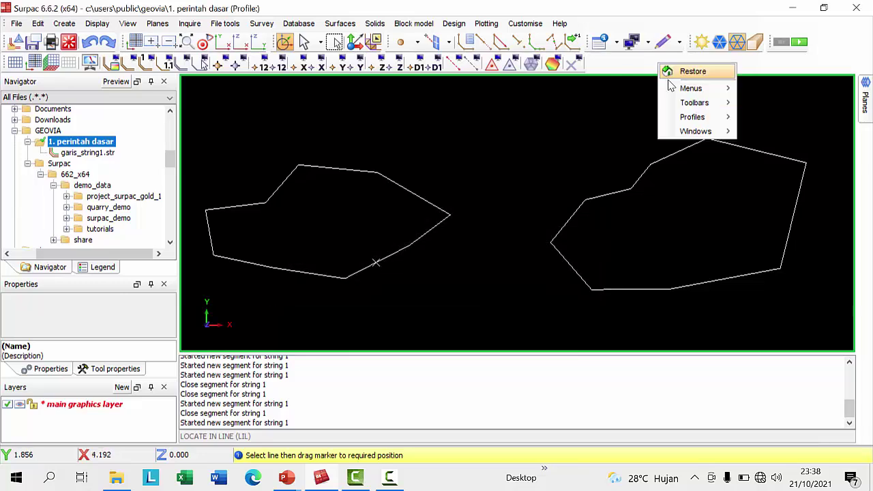
{"action": "mouse_move", "coordinate": [670, 87]}
- Draw markers at all points of both outlines and inspect the point inserted on the left outline's lower-right edge
{"action": "left_click", "coordinate": [218, 66]}
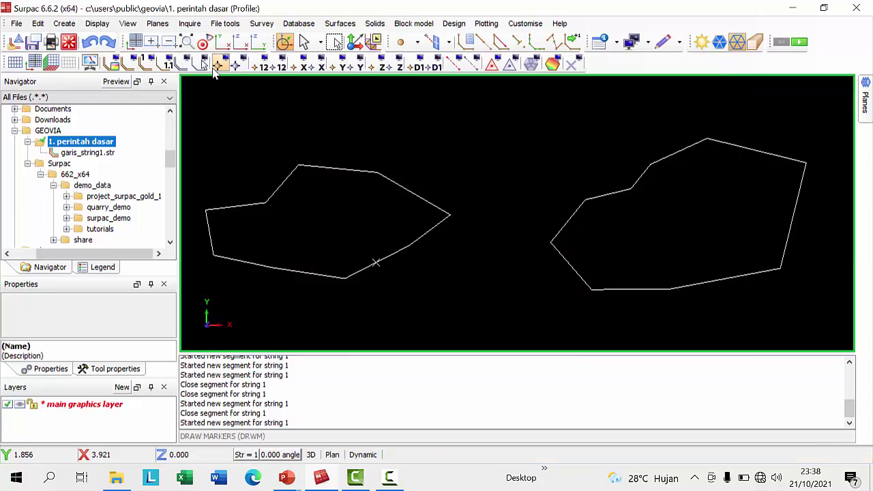
{"action": "left_click", "coordinate": [484, 309]}
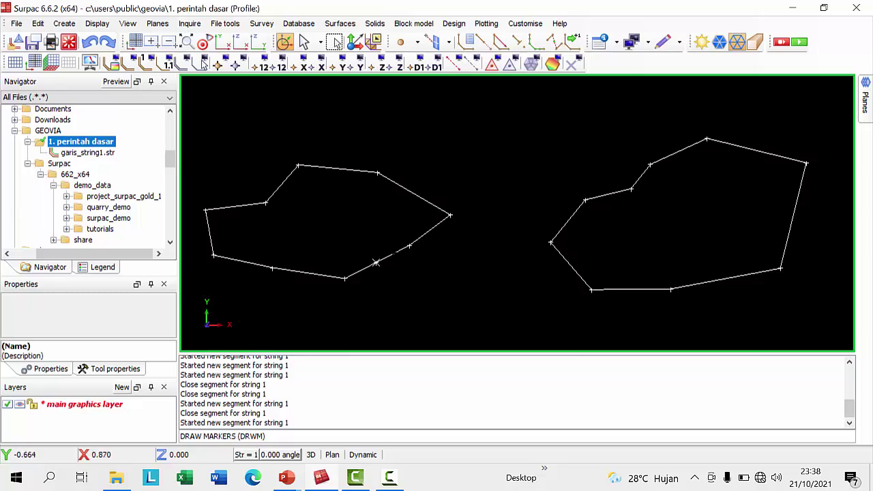
{"action": "scroll", "coordinate": [366, 260], "scroll_direction": "up", "scroll_amount": 9}
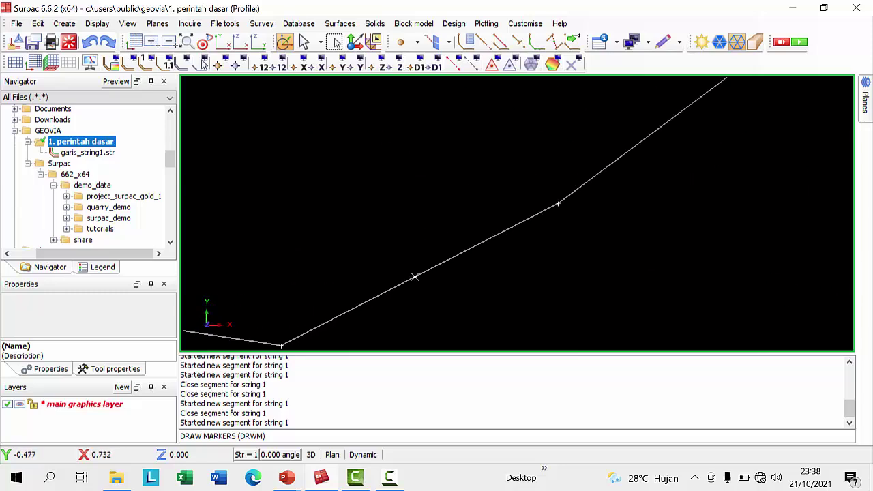
{"action": "middle_click_drag", "start_coordinate": [372, 263], "coordinate": [450, 189]}
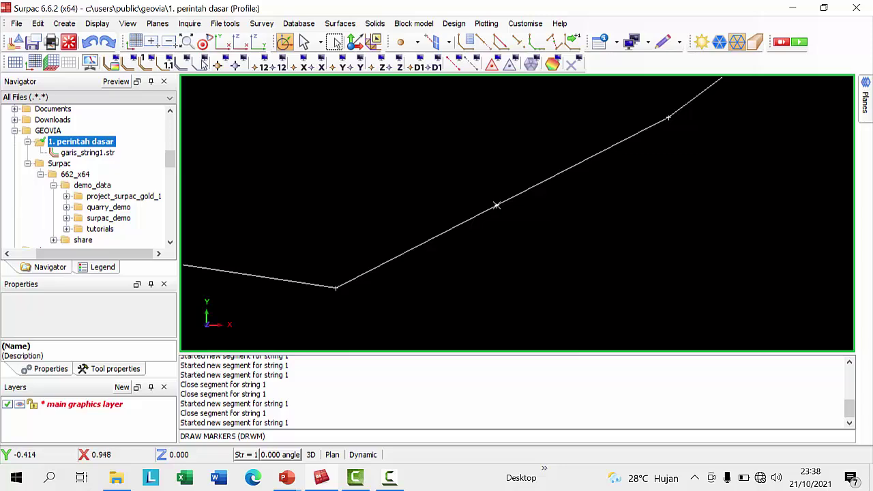
{"action": "scroll", "coordinate": [505, 208], "scroll_direction": "down", "scroll_amount": 8}
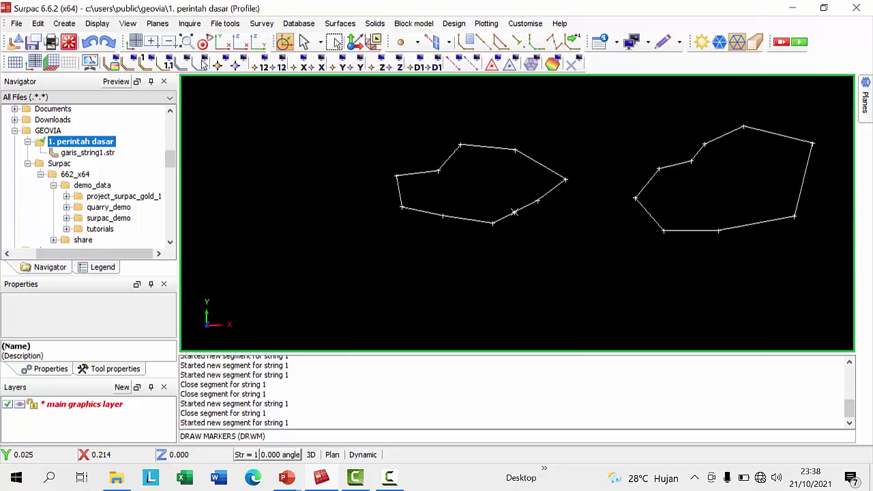
{"action": "scroll", "coordinate": [515, 213], "scroll_direction": "up", "scroll_amount": 2}
{"action": "middle_click_drag", "start_coordinate": [442, 243], "coordinate": [378, 244]}
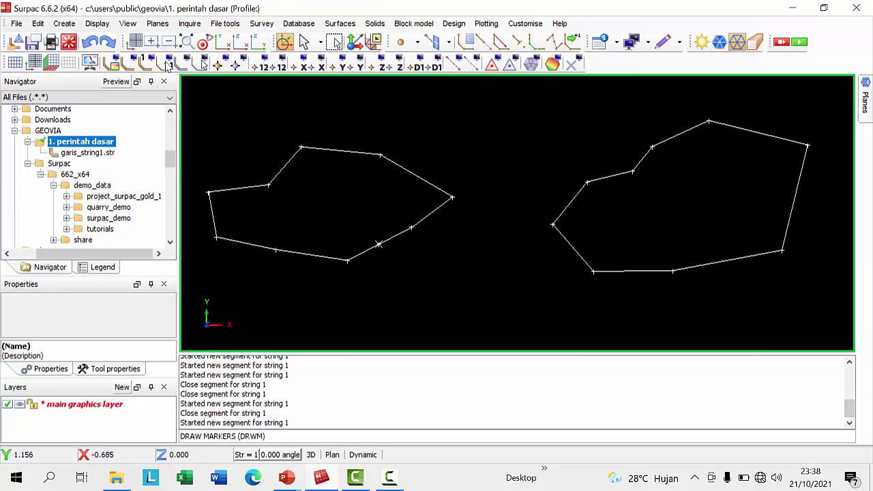
- Move the inserted point on the left outline's lower-right edge up and slightly left, into the outline, and end the point move
{"action": "left_click", "coordinate": [39, 23]}
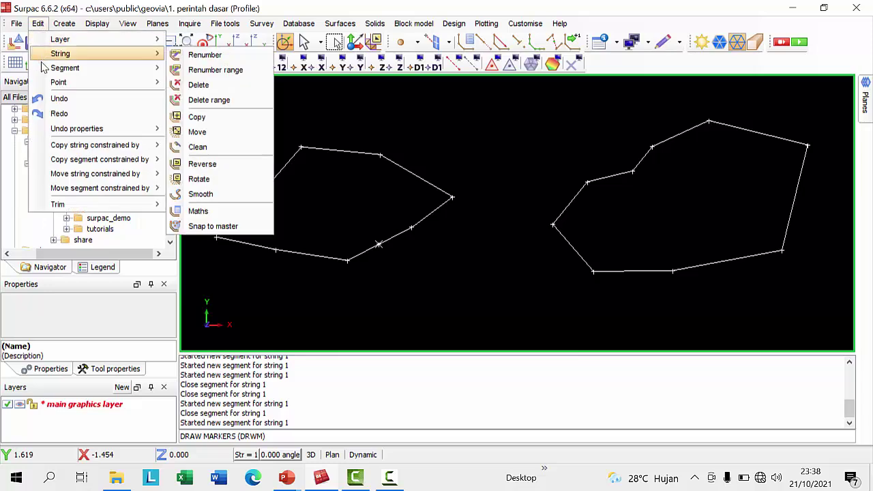
{"action": "mouse_move", "coordinate": [48, 83]}
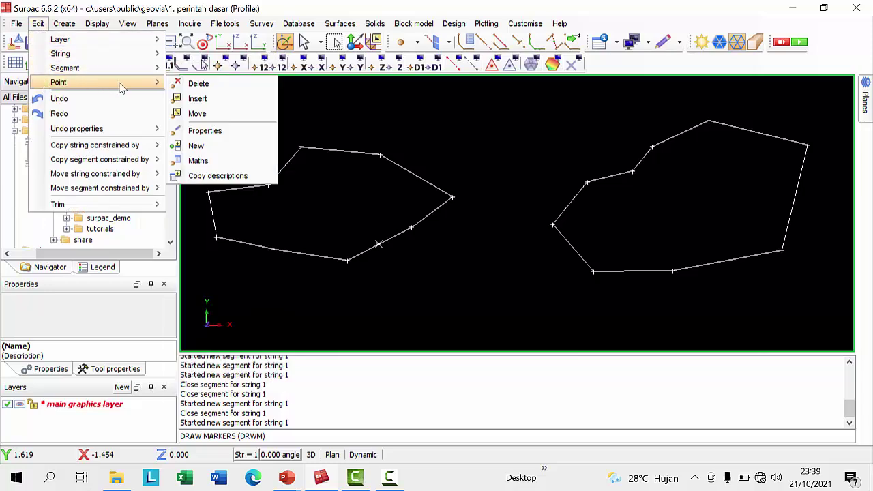
{"action": "left_click", "coordinate": [194, 116]}
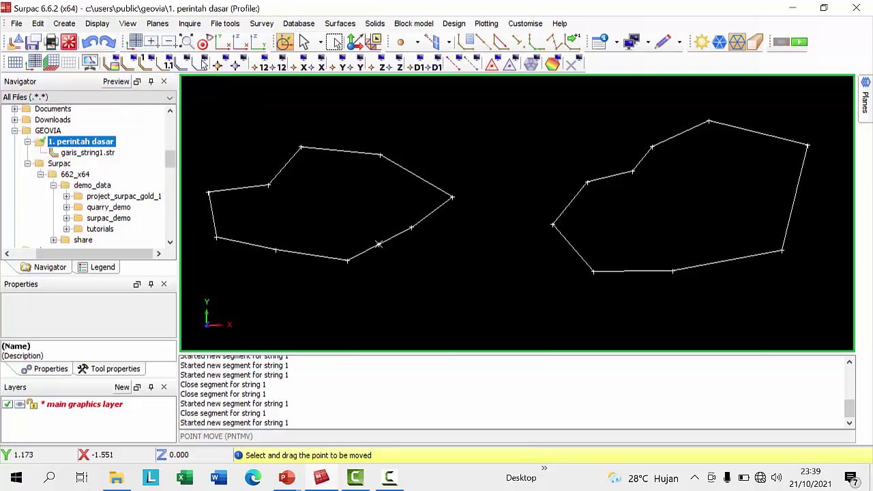
{"action": "left_click_drag", "start_coordinate": [379, 244], "coordinate": [367, 219]}
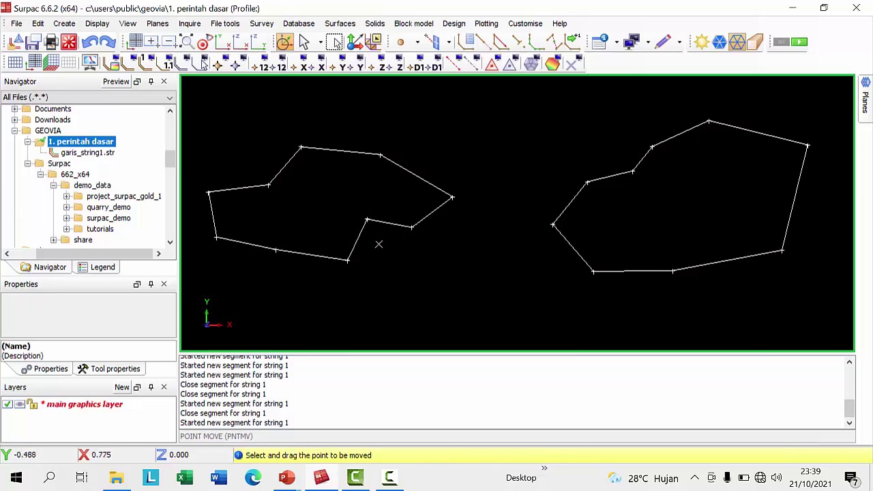
{"action": "key", "text": "Escape"}
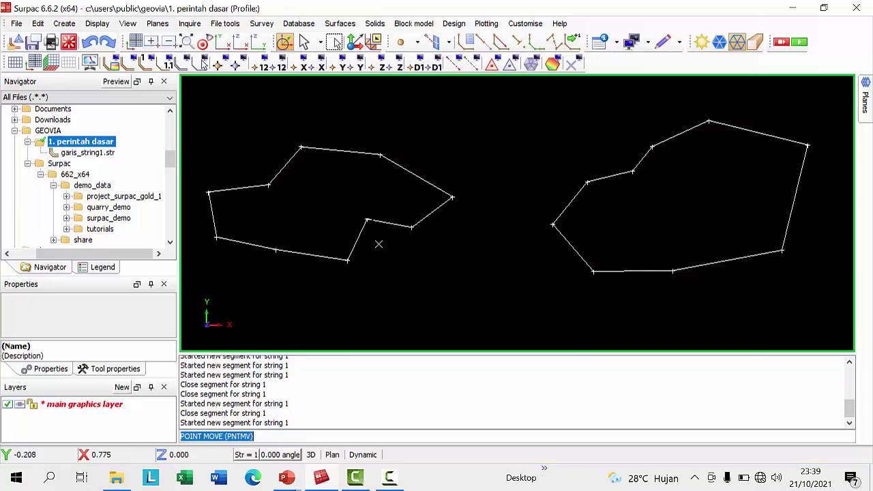
- Inquire the bearing and distance from the right outline's lower-left corner to its leftmost point, and end the inquiry
{"action": "left_click", "coordinate": [190, 24]}
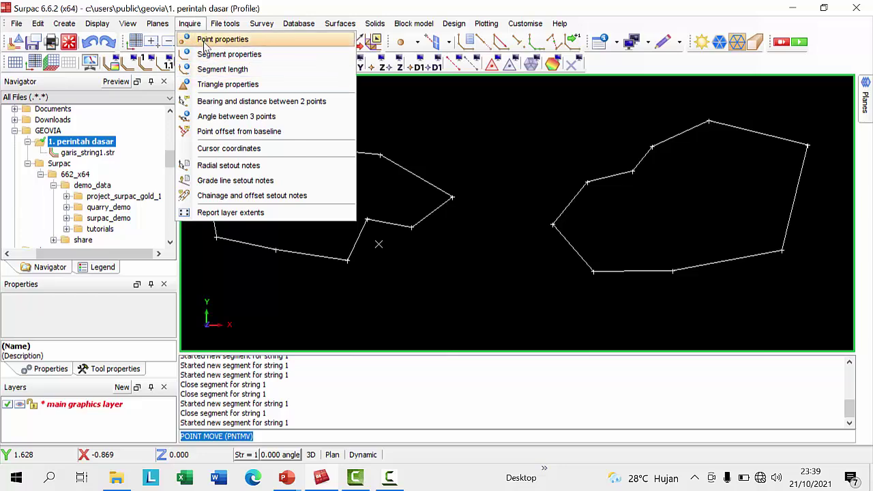
{"action": "left_click", "coordinate": [216, 104]}
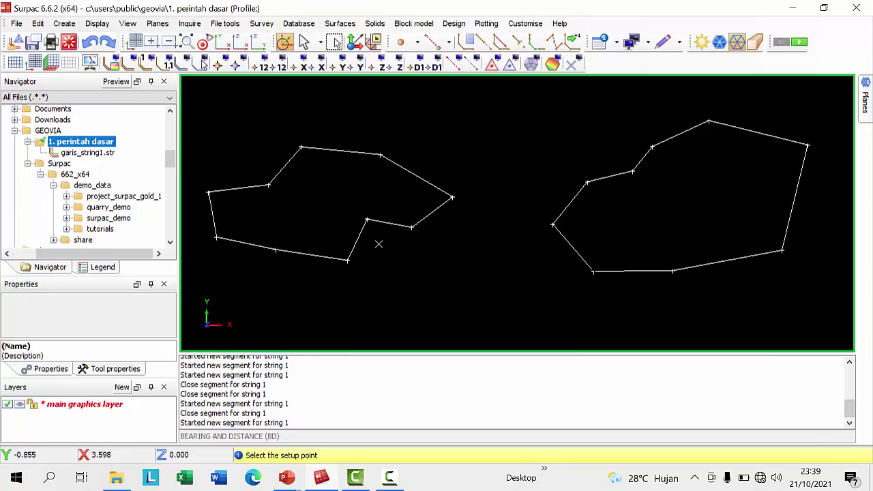
{"action": "left_click", "coordinate": [592, 271]}
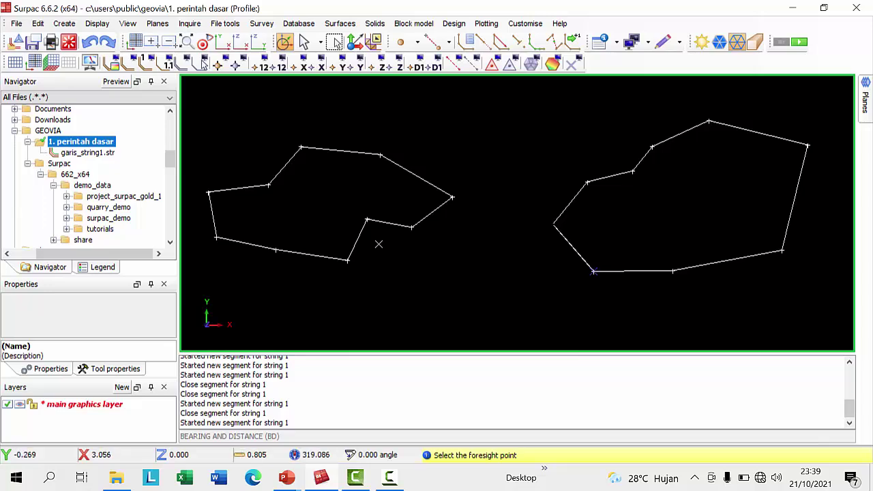
{"action": "left_click", "coordinate": [553, 224]}
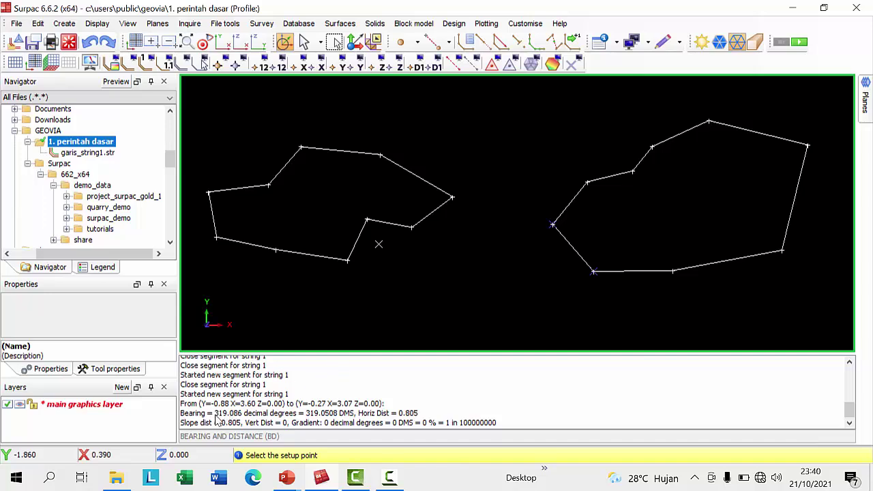
{"action": "left_click_drag", "start_coordinate": [215, 414], "coordinate": [245, 415]}
{"action": "left_click_drag", "start_coordinate": [221, 423], "coordinate": [240, 427]}
{"action": "key", "text": "Escape"}
- Erase the temporary markers left at the two measured points of the right outline
{"action": "left_click", "coordinate": [573, 63]}
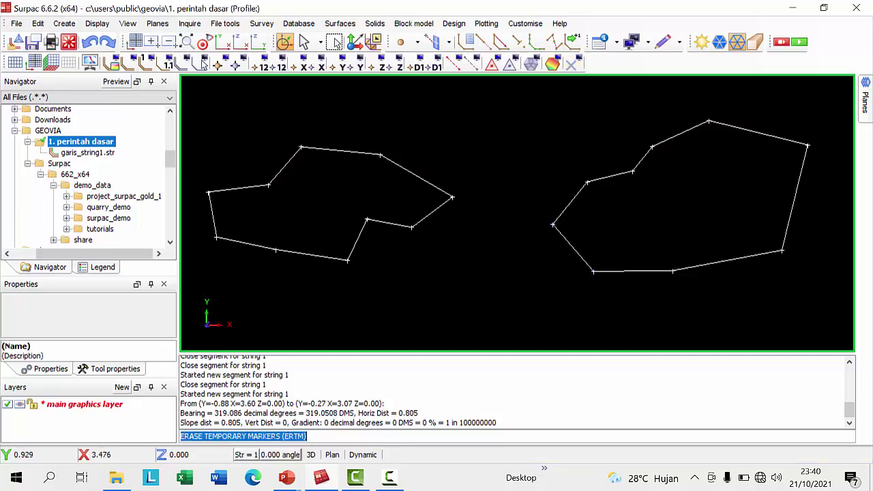
{"action": "scroll", "coordinate": [479, 226], "scroll_direction": "down", "scroll_amount": 3}
{"action": "scroll", "coordinate": [518, 228], "scroll_direction": "up", "scroll_amount": 3}
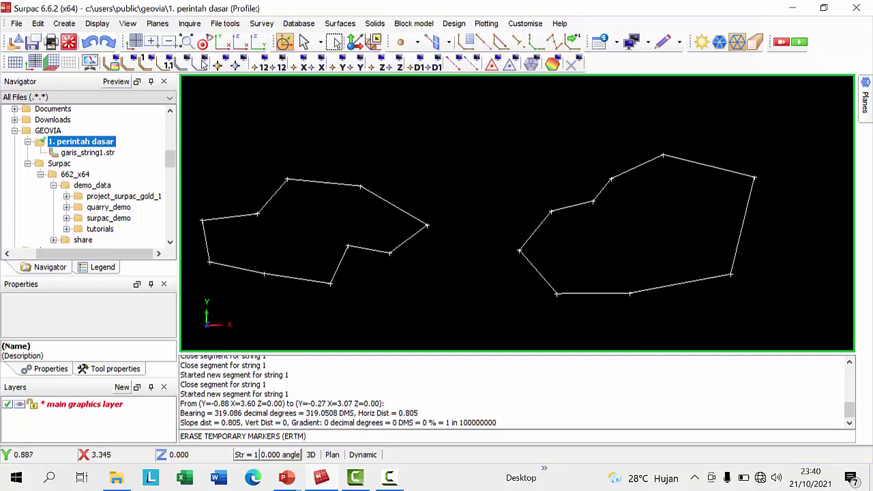
{"action": "scroll", "coordinate": [518, 218], "scroll_direction": "down", "scroll_amount": 4}
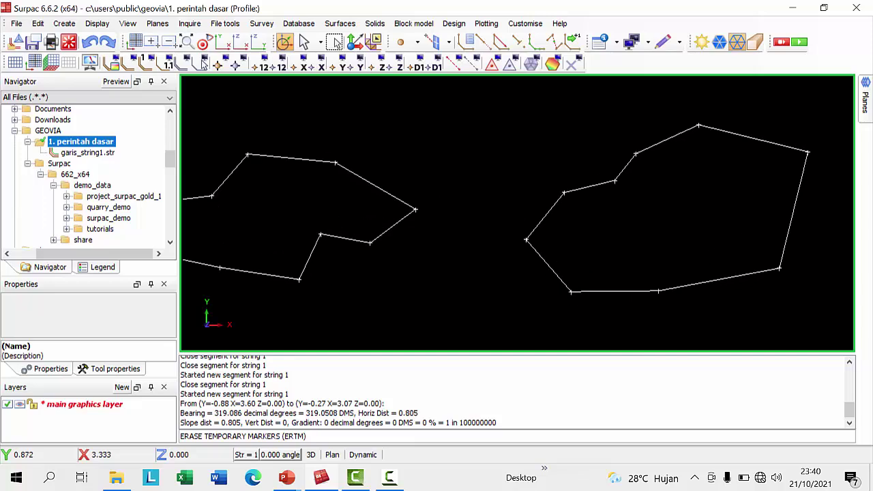
{"action": "middle_click_drag", "start_coordinate": [549, 143], "coordinate": [571, 132]}
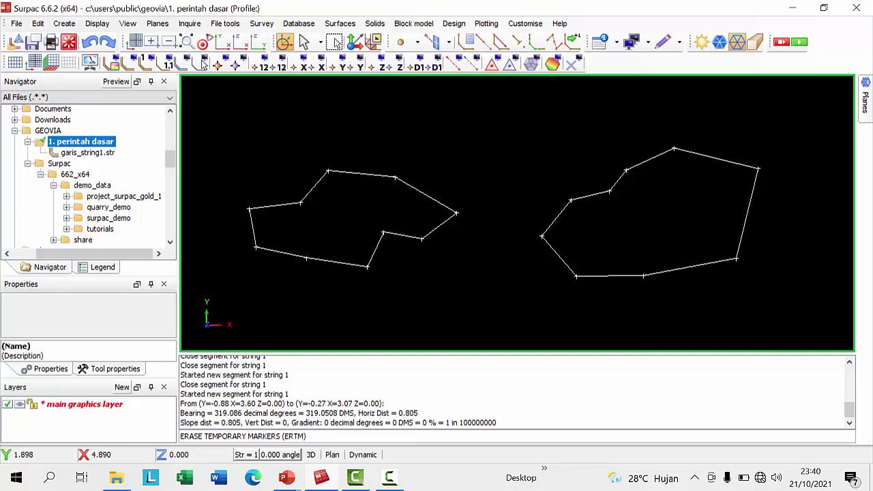
- Turn off the Display and hide toolbar and turn it back on
{"action": "right_click", "coordinate": [677, 64]}
{"action": "mouse_move", "coordinate": [705, 104]}
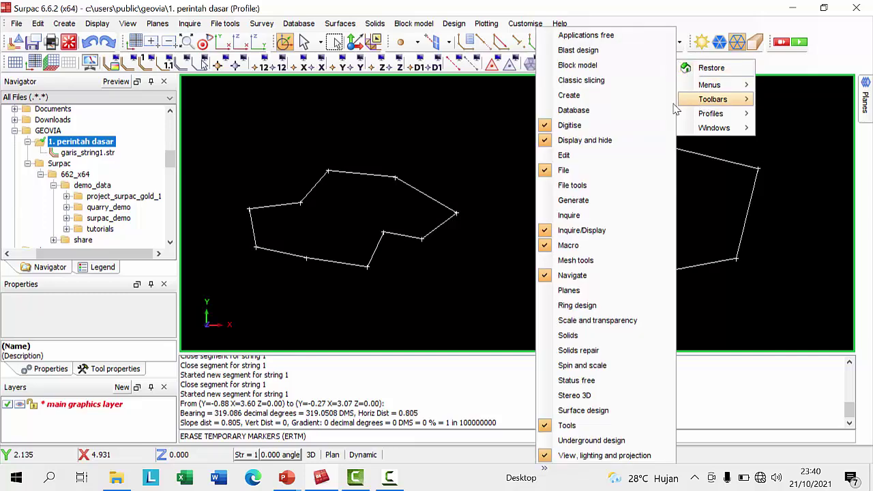
{"action": "left_click", "coordinate": [592, 143]}
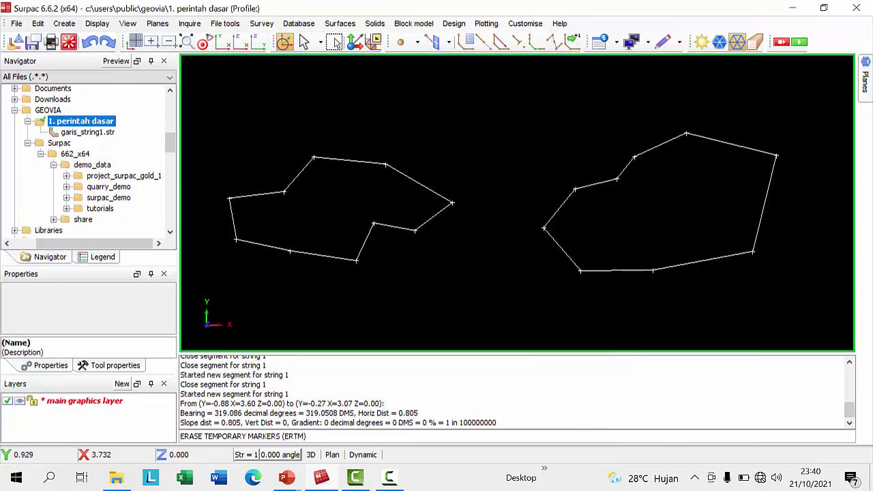
{"action": "right_click", "coordinate": [822, 35]}
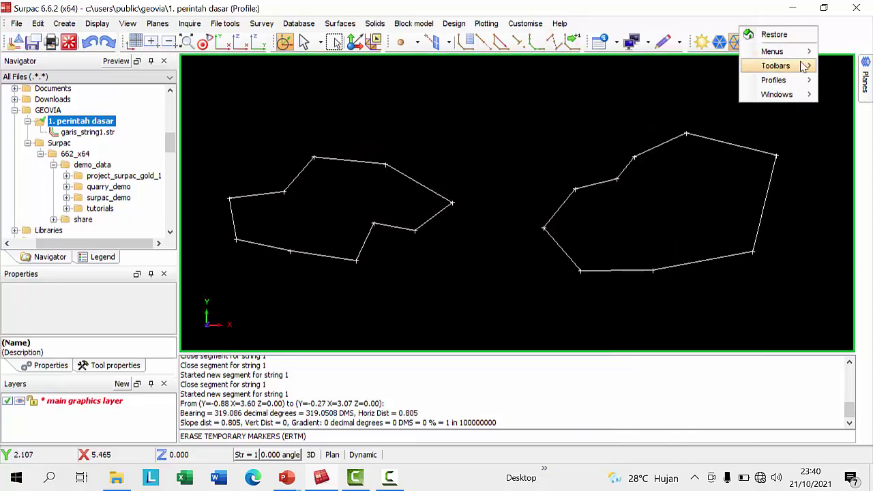
{"action": "mouse_move", "coordinate": [794, 65]}
{"action": "left_click", "coordinate": [657, 140]}
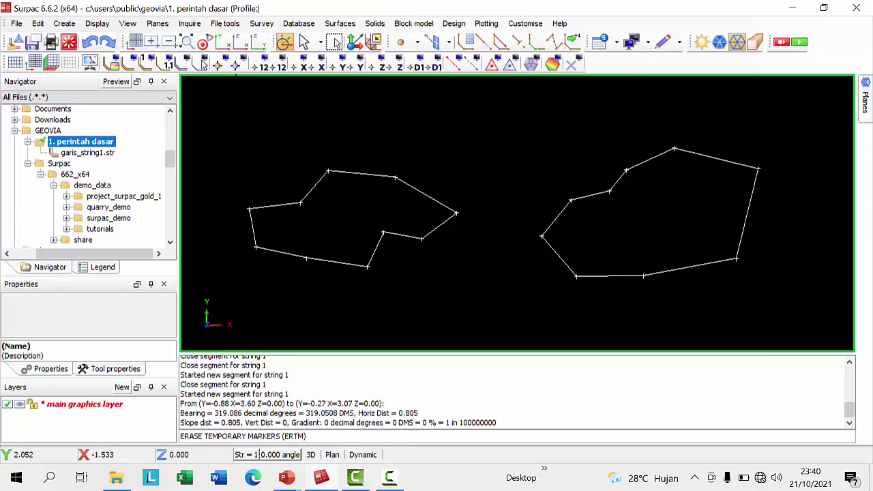
- Erase the point markers from both outlines and draw them again at all points
{"action": "left_click", "coordinate": [236, 65]}
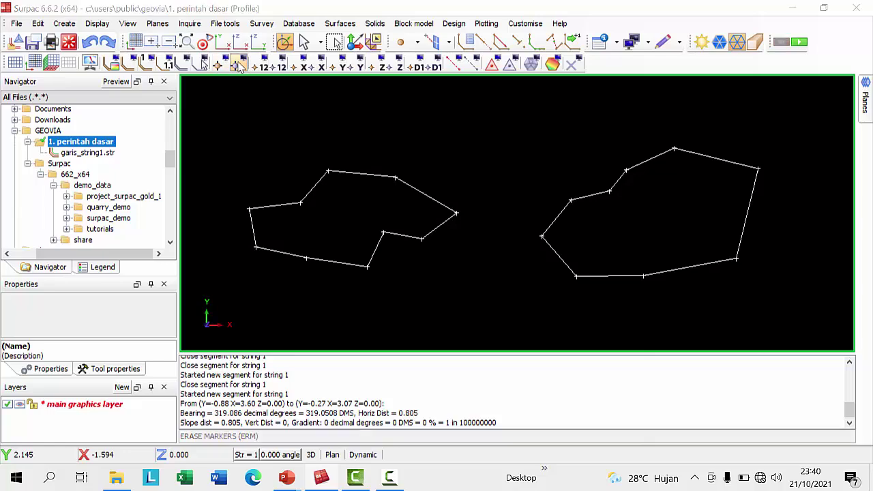
{"action": "left_click", "coordinate": [484, 310]}
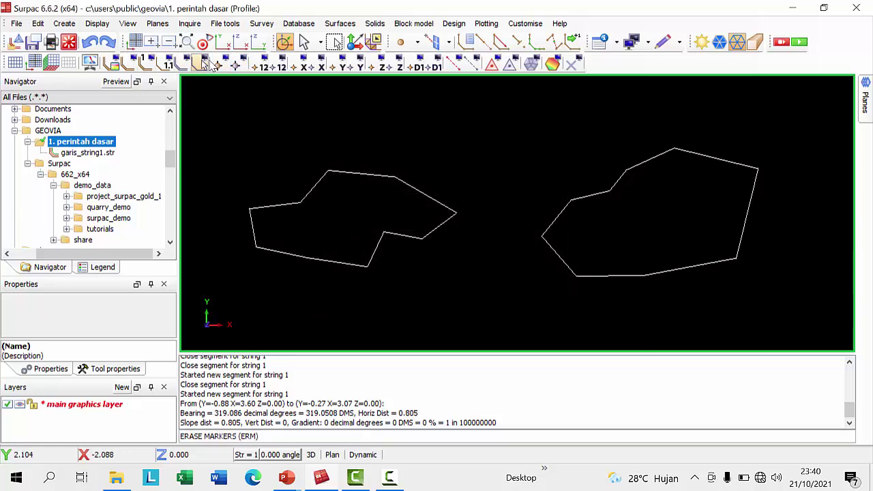
{"action": "left_click", "coordinate": [218, 63]}
{"action": "left_click", "coordinate": [486, 310]}
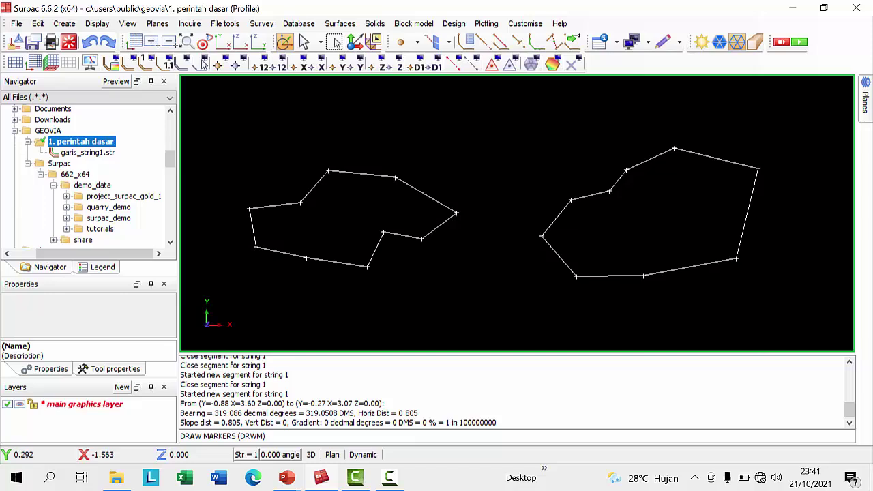
- Draw Z values at all points of the main graphics layer, and draw its segments with their numbers at the first point
{"action": "left_click", "coordinate": [382, 66]}
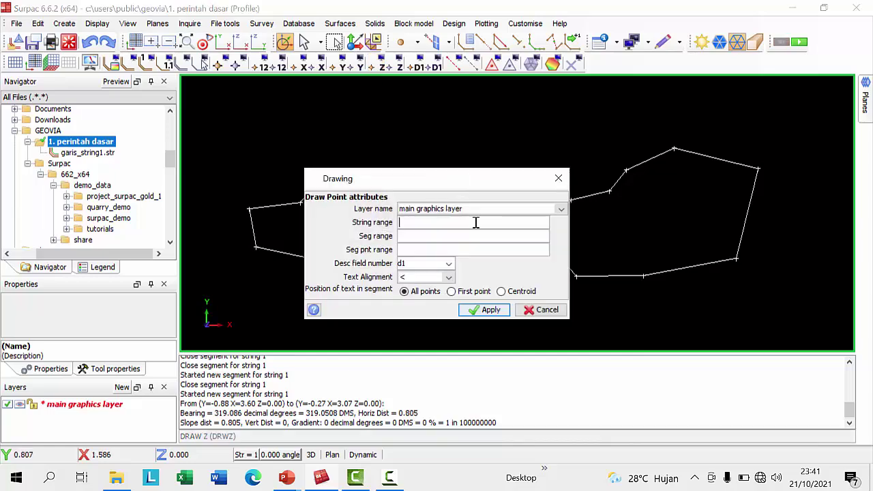
{"action": "left_click", "coordinate": [491, 311]}
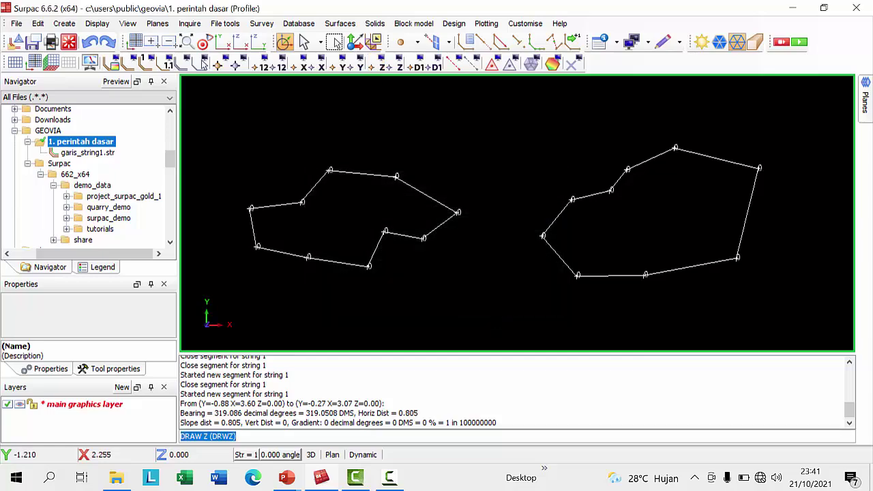
{"action": "left_click", "coordinate": [162, 66]}
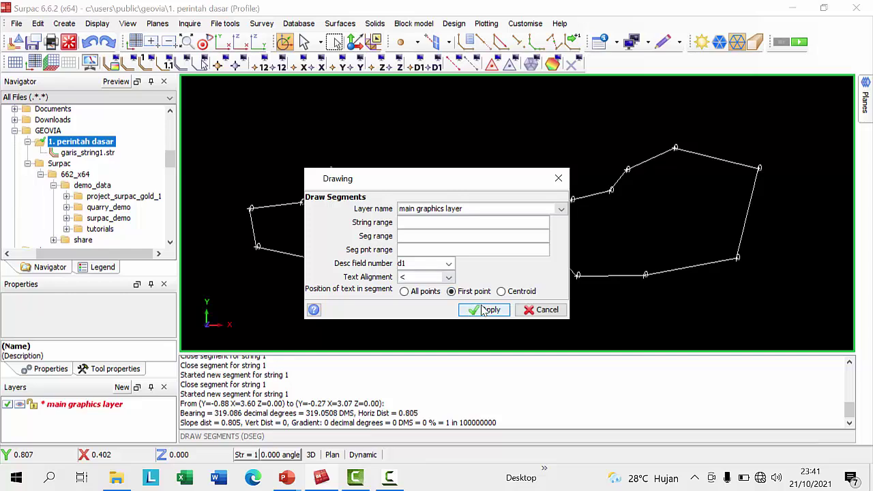
{"action": "left_click", "coordinate": [471, 311]}
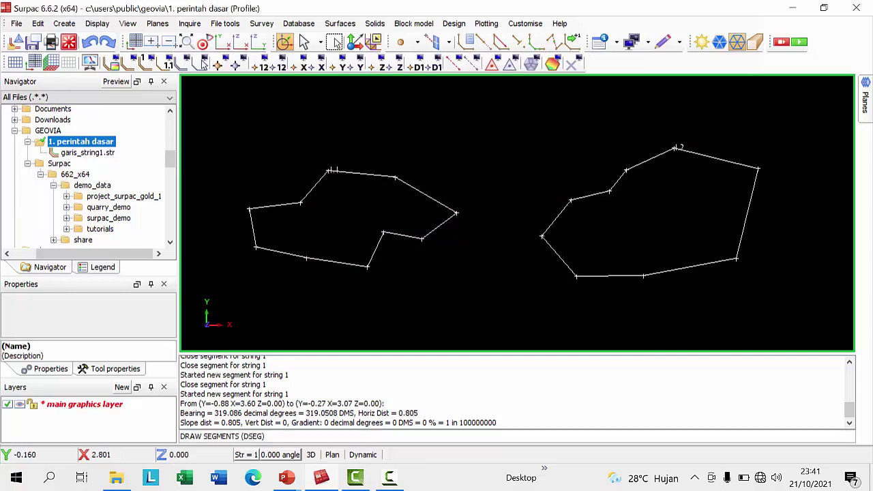
{"action": "scroll", "coordinate": [505, 220], "scroll_direction": "down", "scroll_amount": 1}
{"action": "middle_click_drag", "start_coordinate": [501, 219], "coordinate": [495, 192]}
{"action": "scroll", "coordinate": [490, 228], "scroll_direction": "up", "scroll_amount": 2}
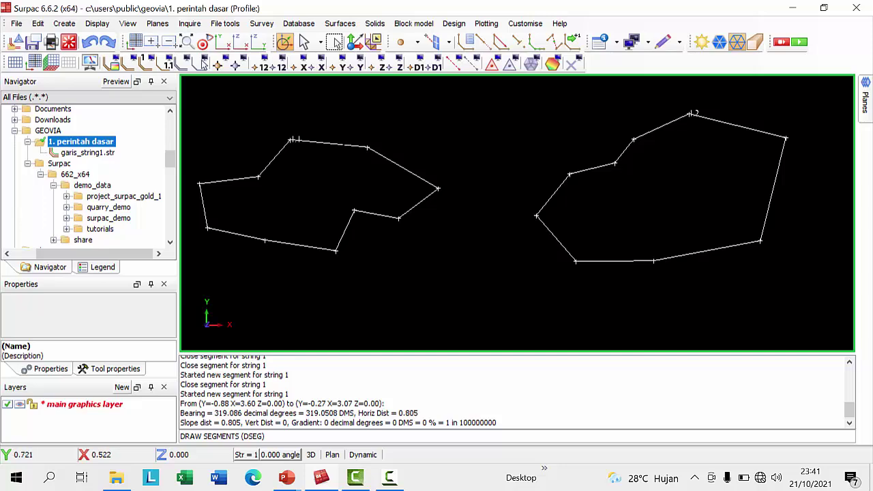
{"action": "scroll", "coordinate": [390, 160], "scroll_direction": "down", "scroll_amount": 2}
{"action": "middle_click_drag", "start_coordinate": [405, 164], "coordinate": [400, 169]}
{"action": "scroll", "coordinate": [400, 169], "scroll_direction": "up", "scroll_amount": 2}
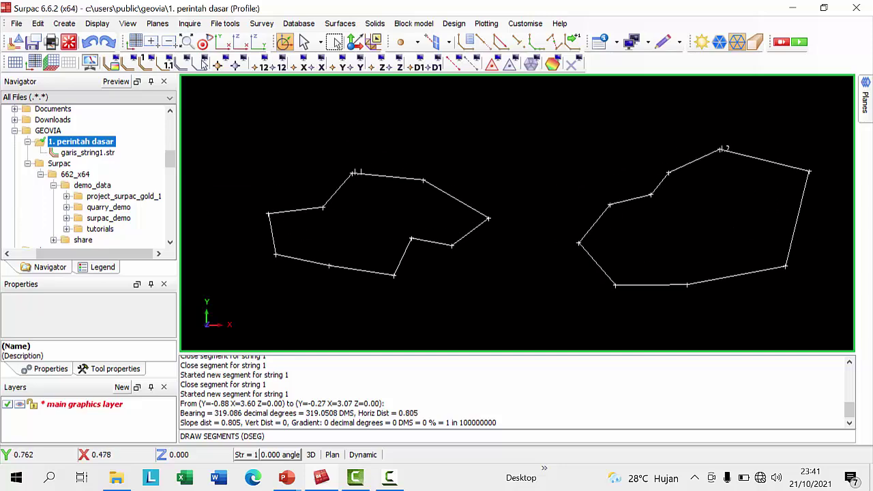